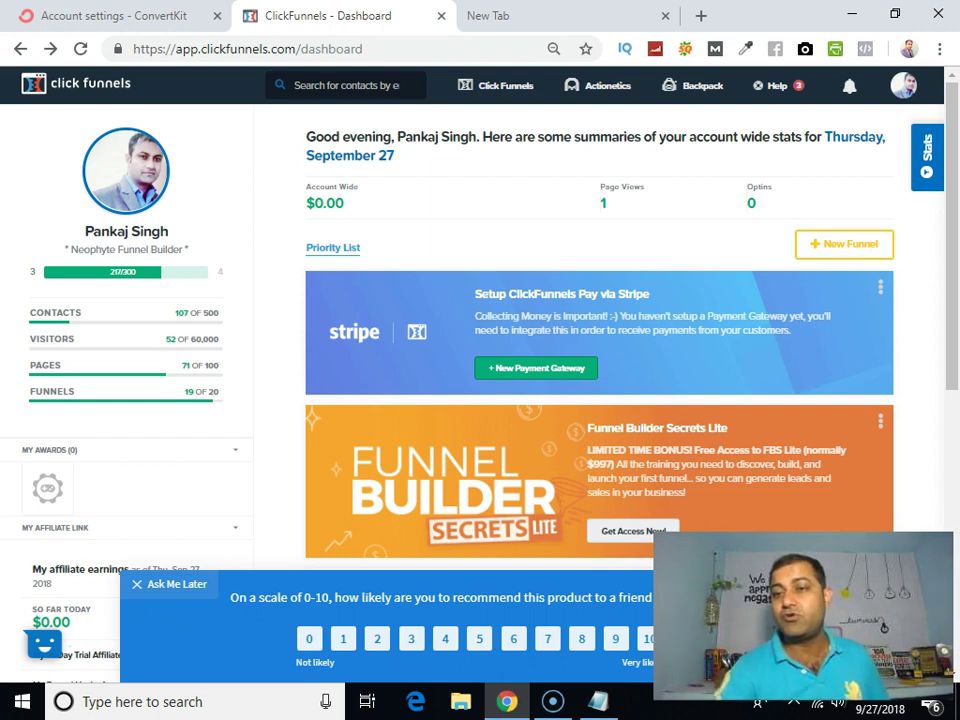
# Step: Go to Affiliates and choose My Account > Profile to edit the affiliate profile
pyautogui.moveTo(913, 88)
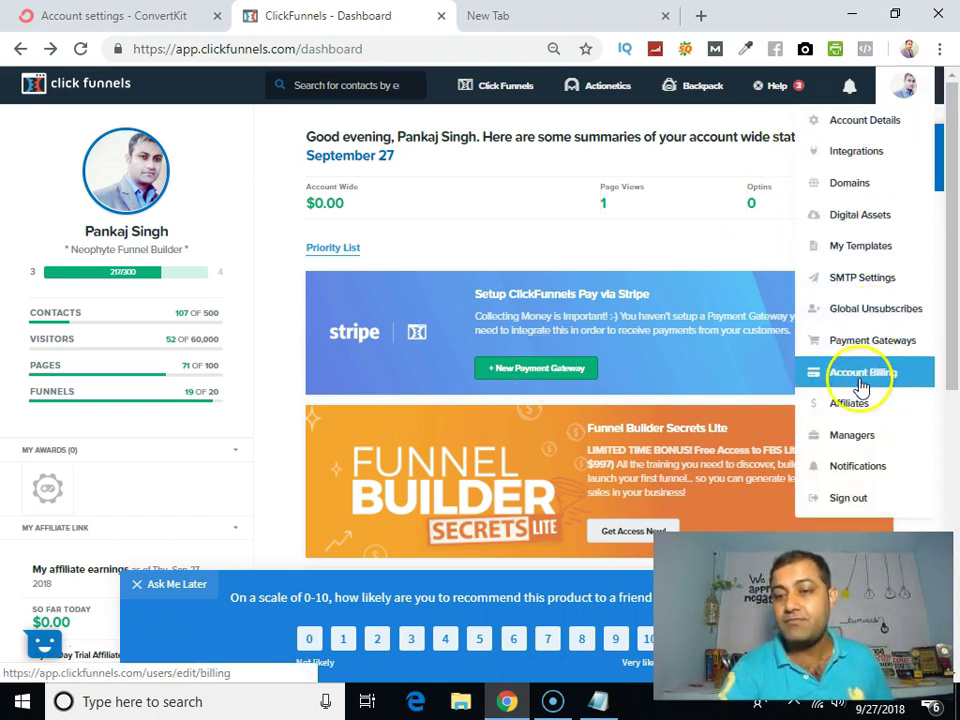
pyautogui.click(846, 410)
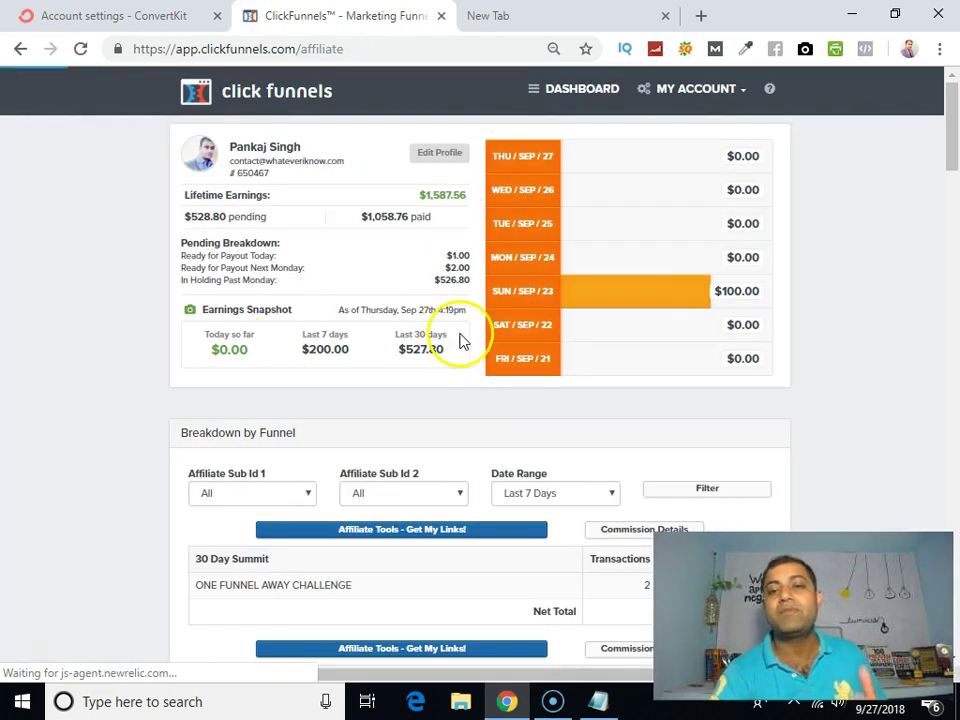
pyautogui.moveTo(741, 94)
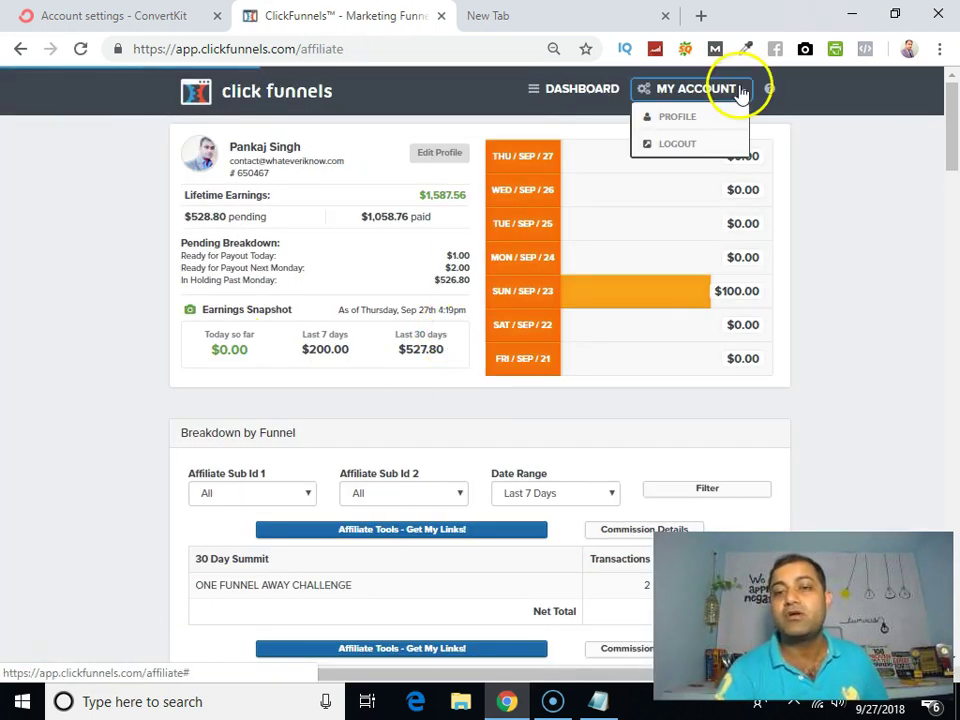
pyautogui.click(706, 119)
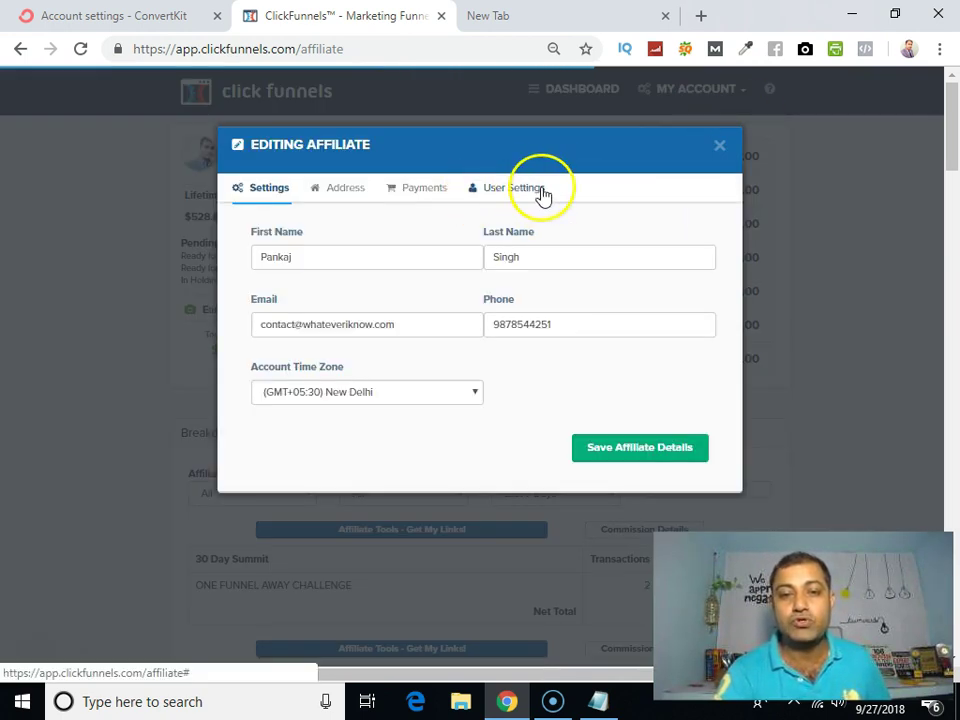
# Step: Copy the tax-form URL from User Settings' Tax Form Text, then switch to the empty new tab
pyautogui.click(527, 190)
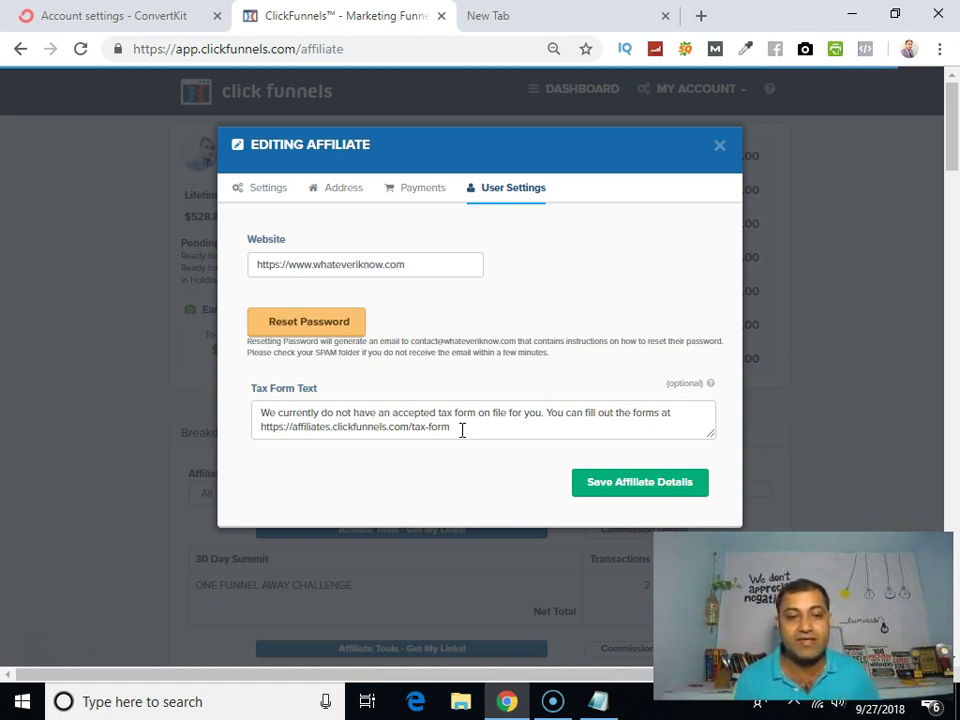
pyautogui.moveTo(461, 429); pyautogui.dragTo(259, 436)
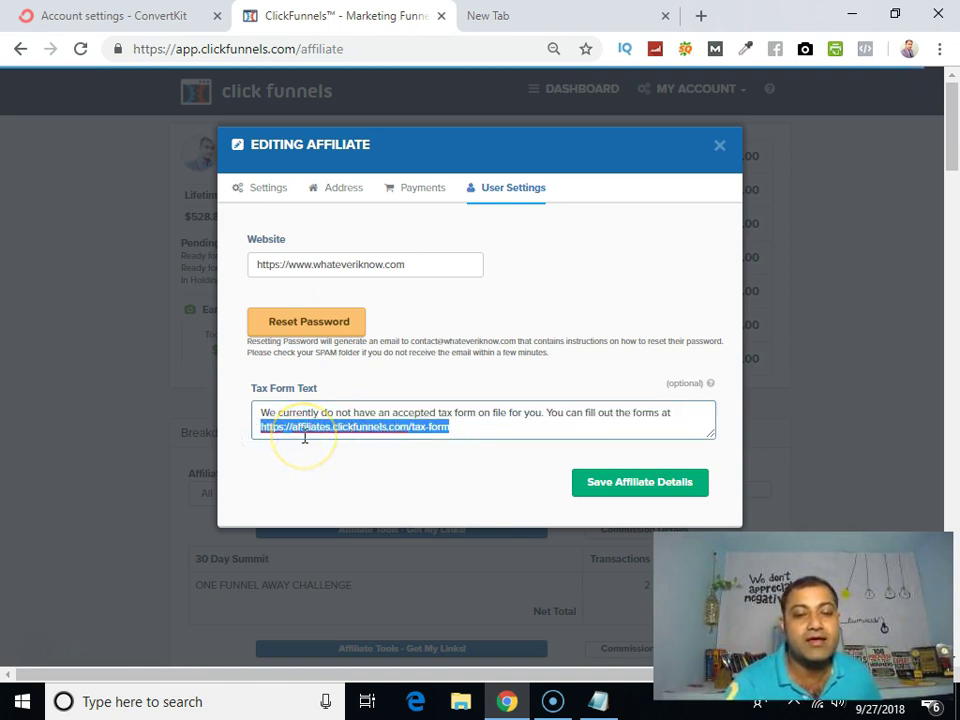
pyautogui.click(337, 437)
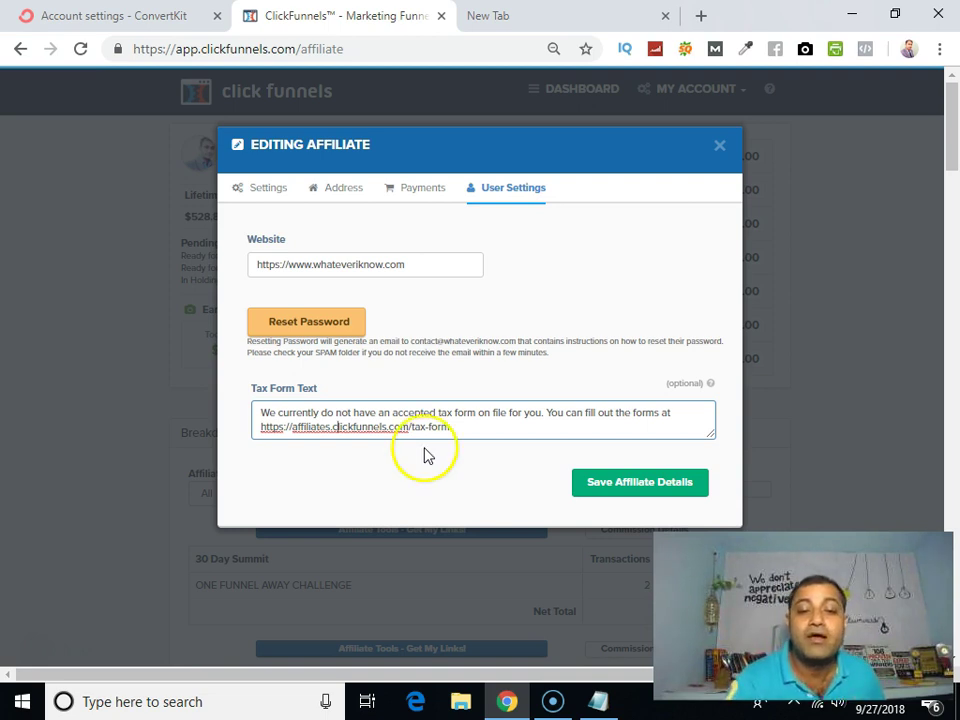
pyautogui.moveTo(260, 427); pyautogui.dragTo(456, 428)
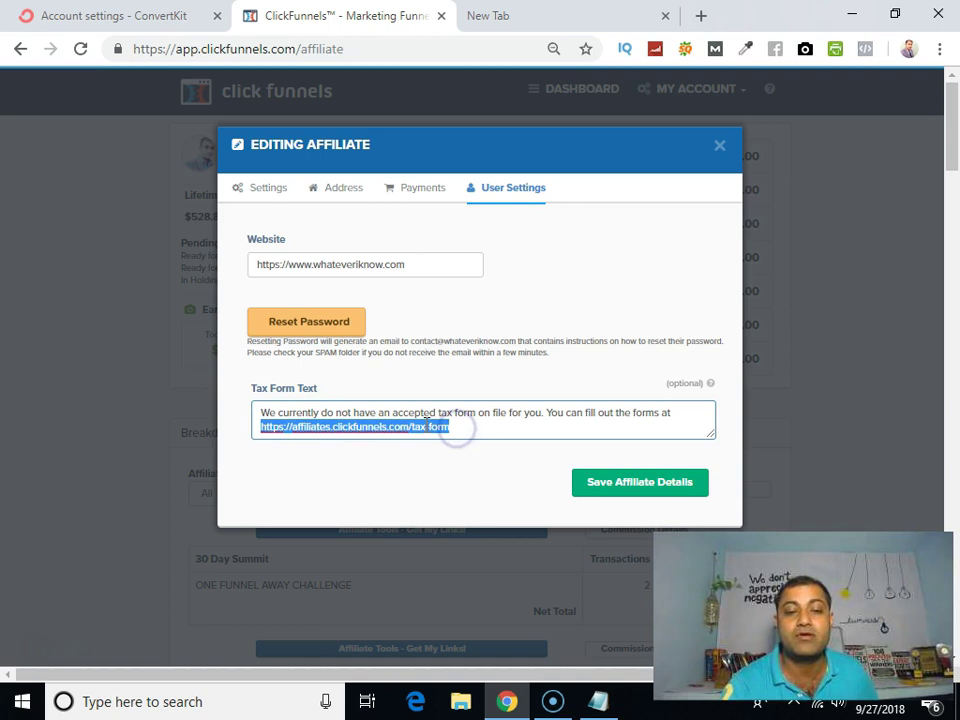
pyautogui.rightClick(425, 425)
pyautogui.click(486, 199)
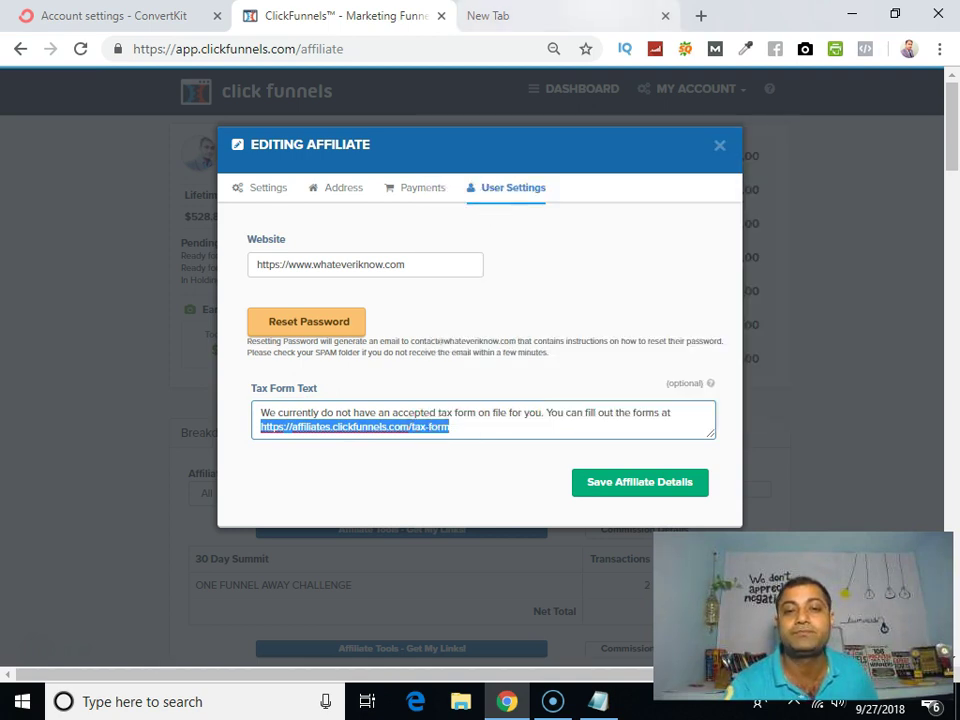
pyautogui.click(490, 16)
pyautogui.click(427, 54)
# Step: Paste the copied tax-form link into the address bar, load it, and scroll to the Submit buttons
pyautogui.rightClick(426, 50)
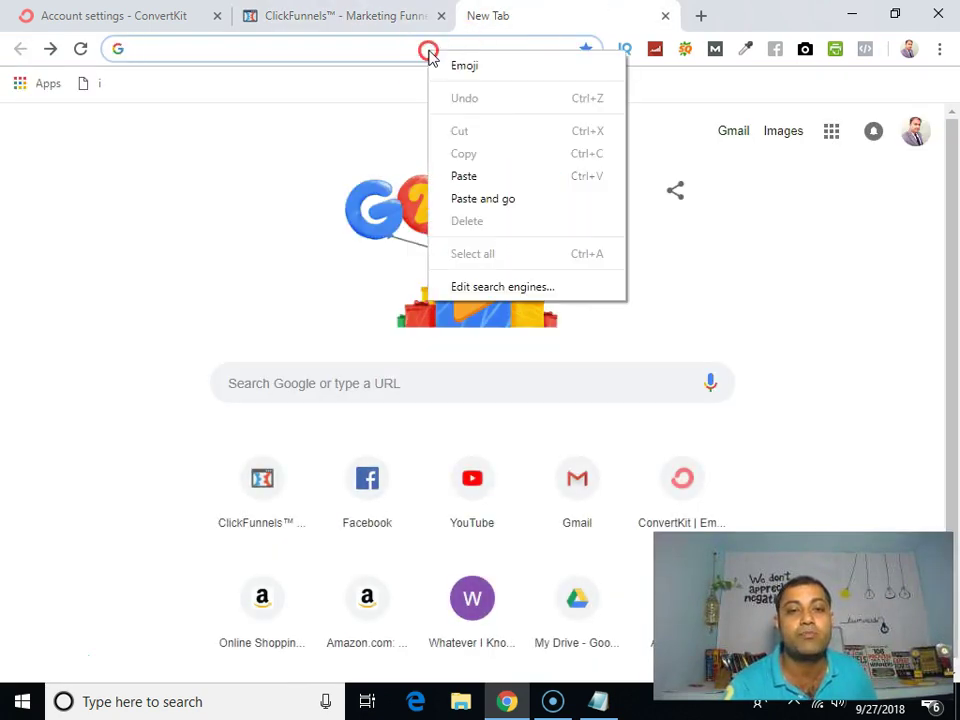
pyautogui.click(482, 177)
pyautogui.press('Return')
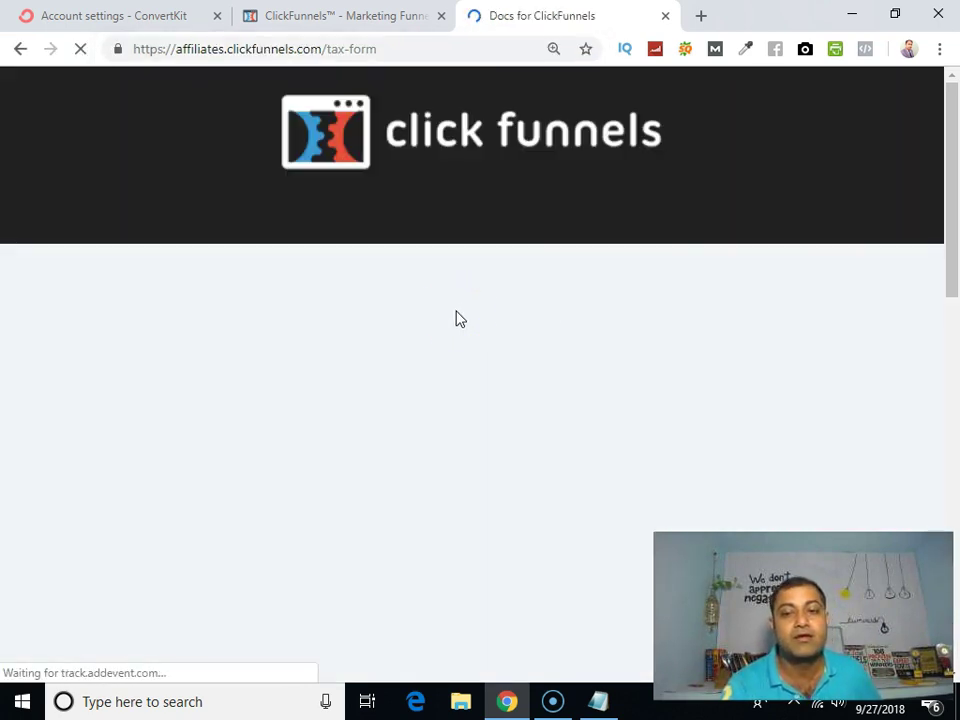
pyautogui.scroll(-5, 454, 326)
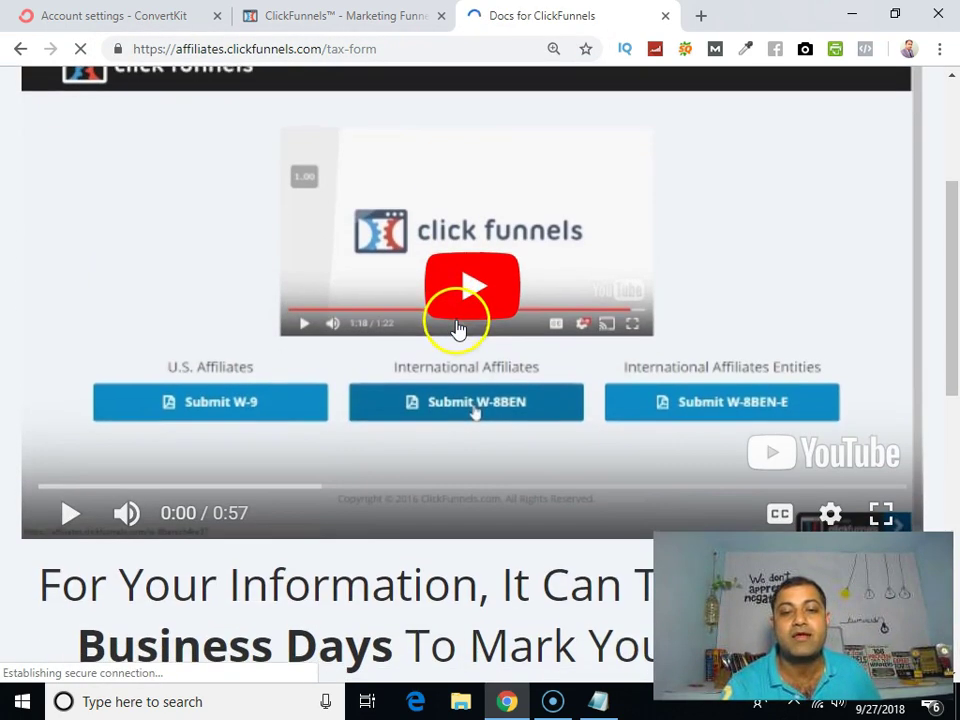
pyautogui.scroll(1, 470, 340)
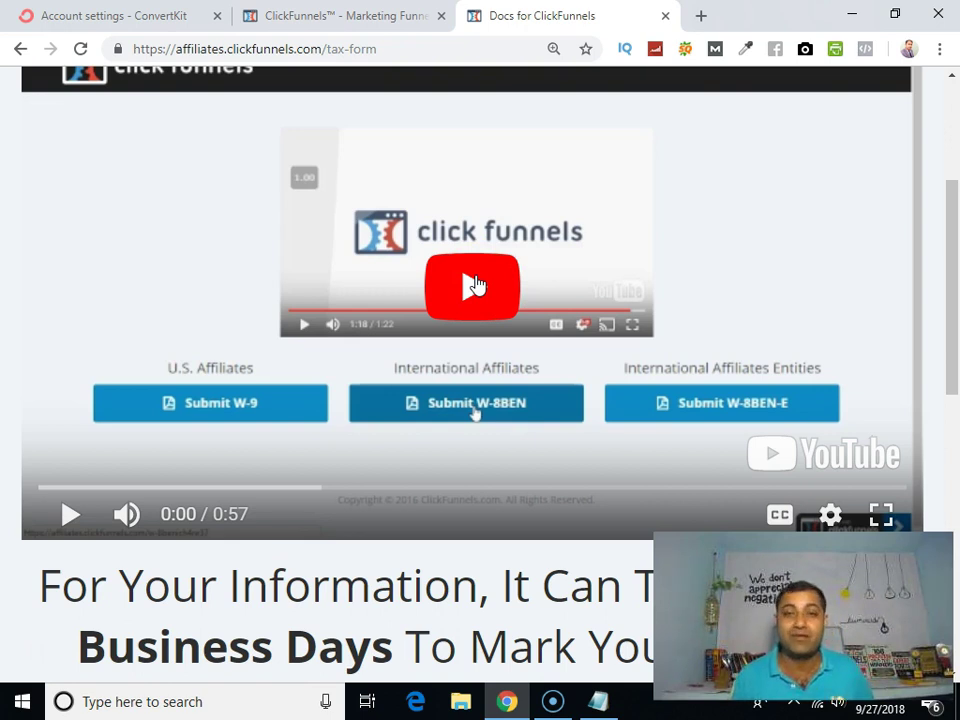
pyautogui.scroll(-1, 446, 335)
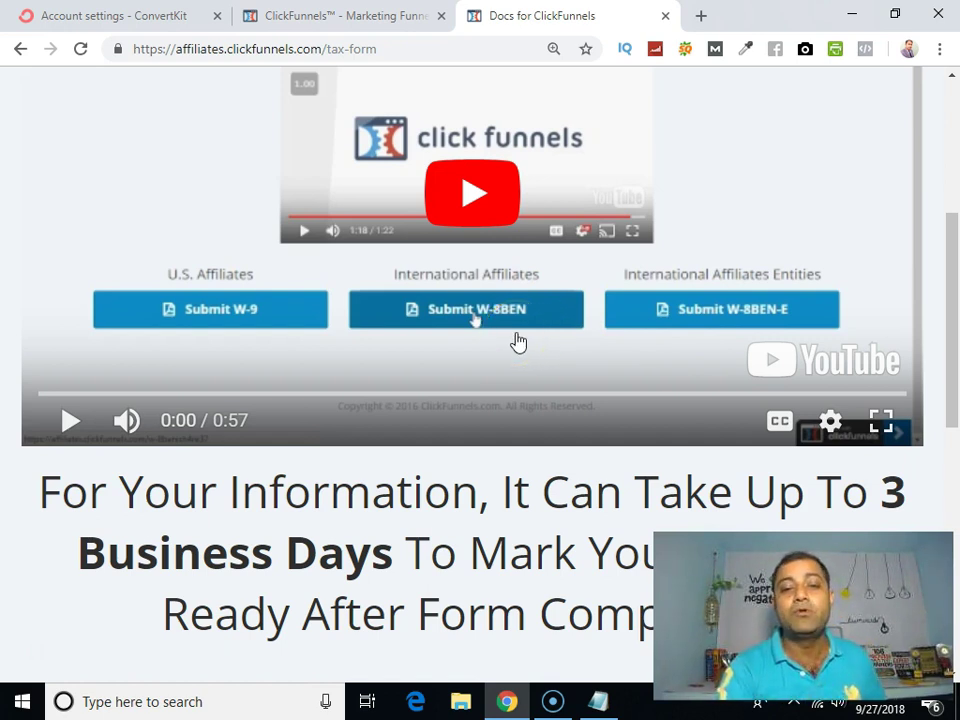
# Step: Play the tax-form instruction video briefly, then pause it
pyautogui.click(529, 316)
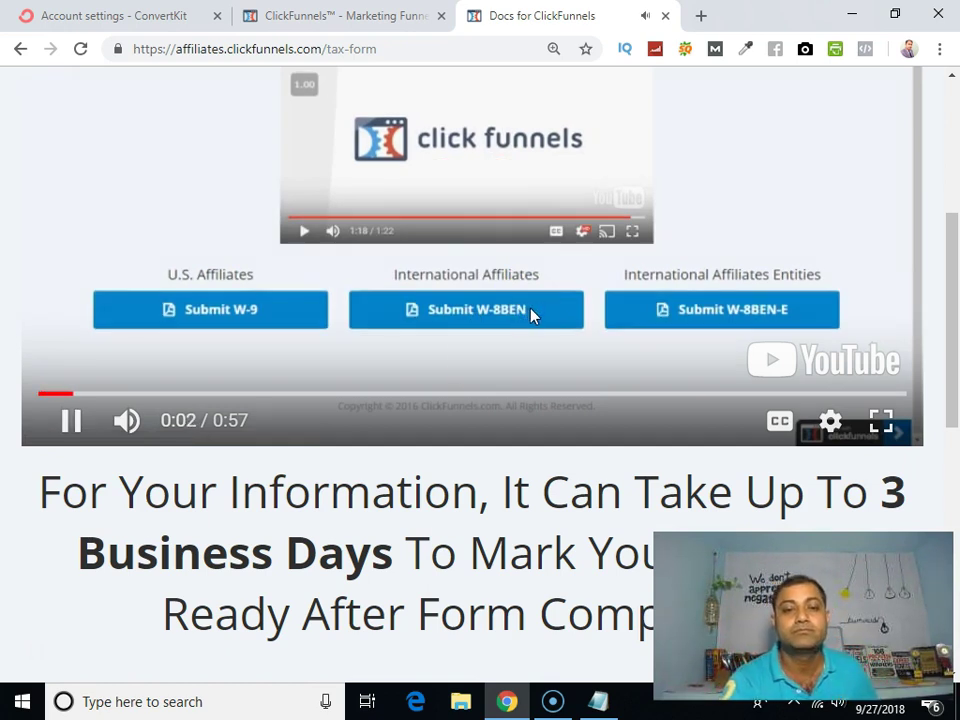
pyautogui.scroll(-5, 471, 360)
pyautogui.scroll(5, 480, 336)
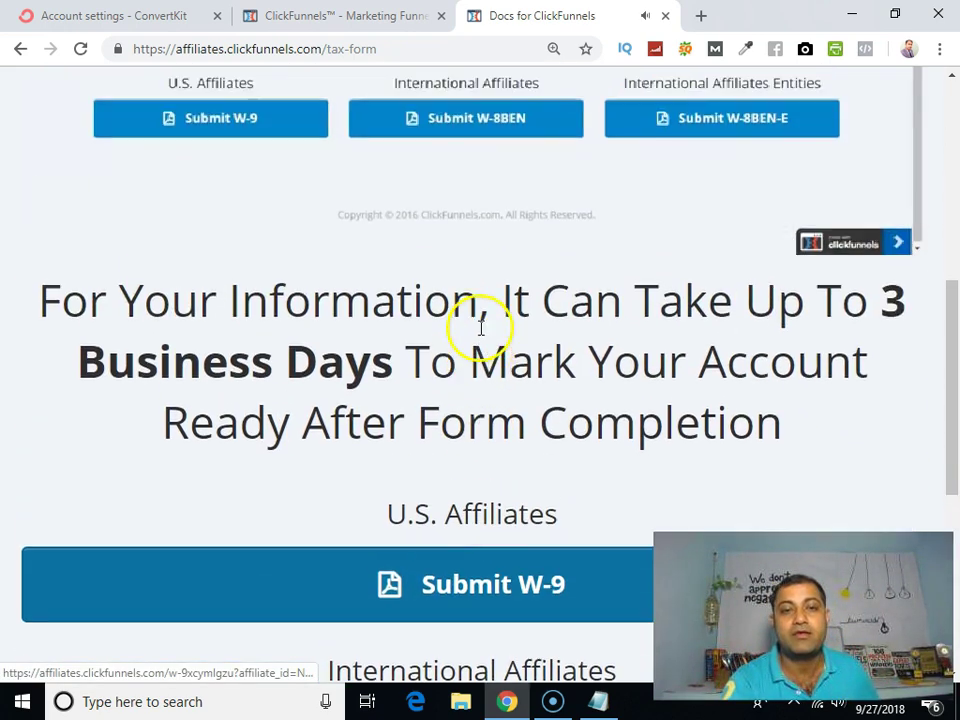
pyautogui.scroll(-1, 350, 380)
pyautogui.click(75, 326)
# Step: Scroll down and choose Submit W-8BEN for international affiliates
pyautogui.scroll(-6, 278, 368)
pyautogui.scroll(2, 270, 370)
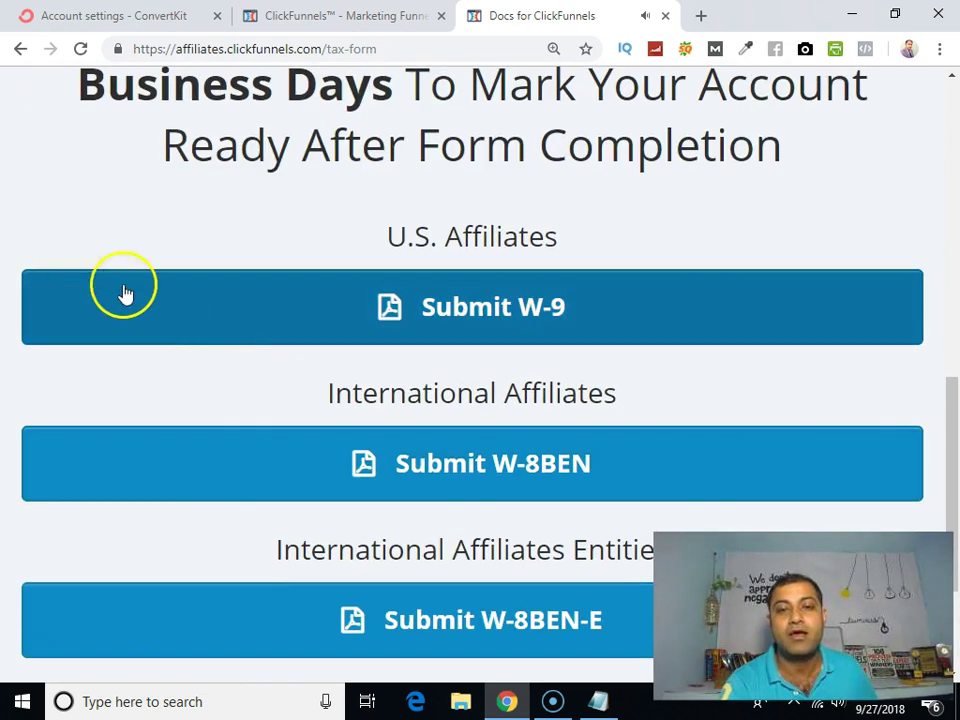
pyautogui.scroll(-1, 450, 300)
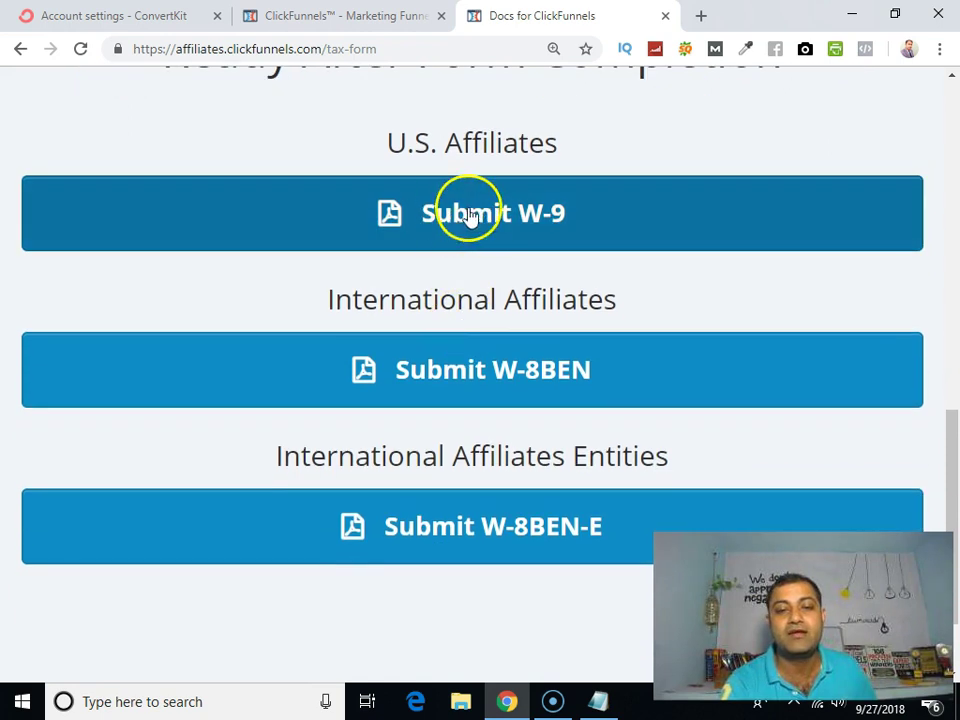
pyautogui.scroll(-1, 480, 350)
pyautogui.click(505, 282)
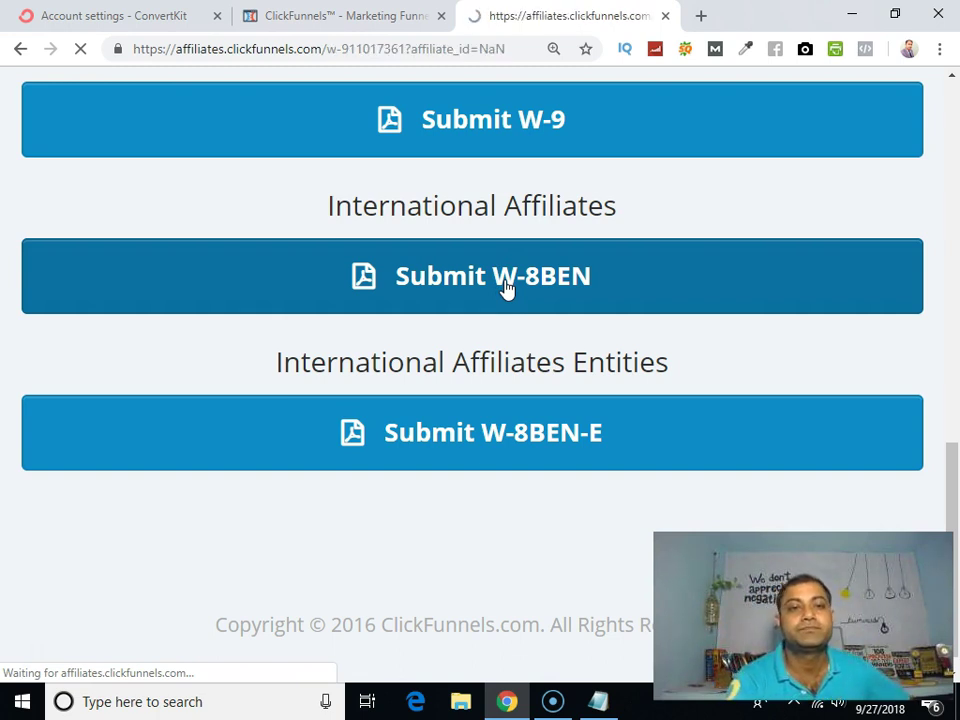
# Step: Select the affiliate id value NaN shown on the form page, then deselect it
pyautogui.scroll(-4, 507, 289)
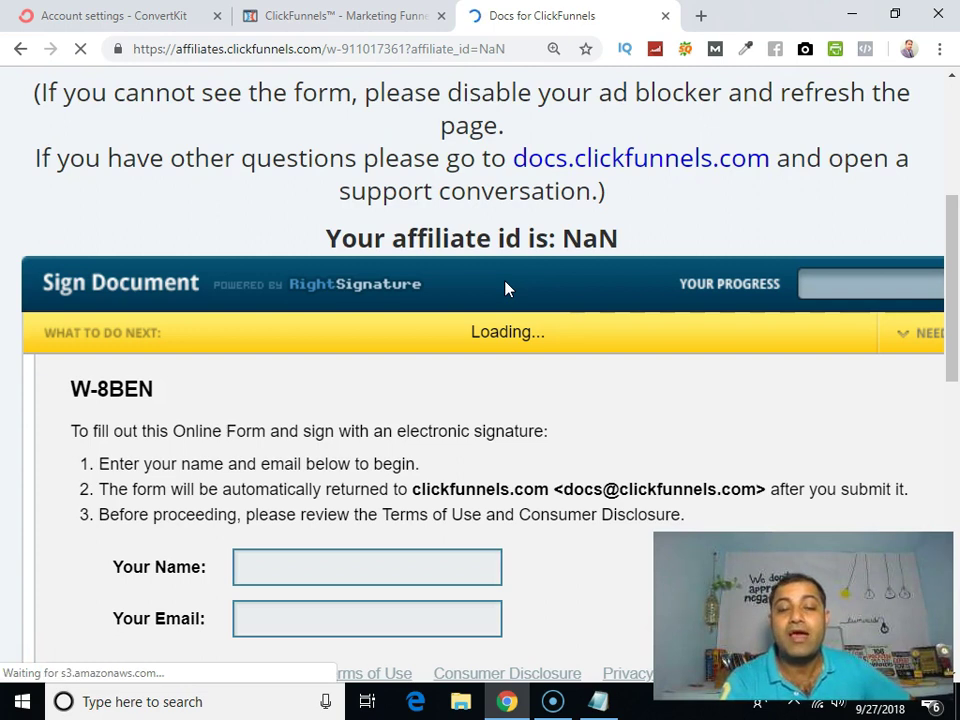
pyautogui.moveTo(293, 259); pyautogui.dragTo(553, 240)
pyautogui.doubleClick(573, 240)
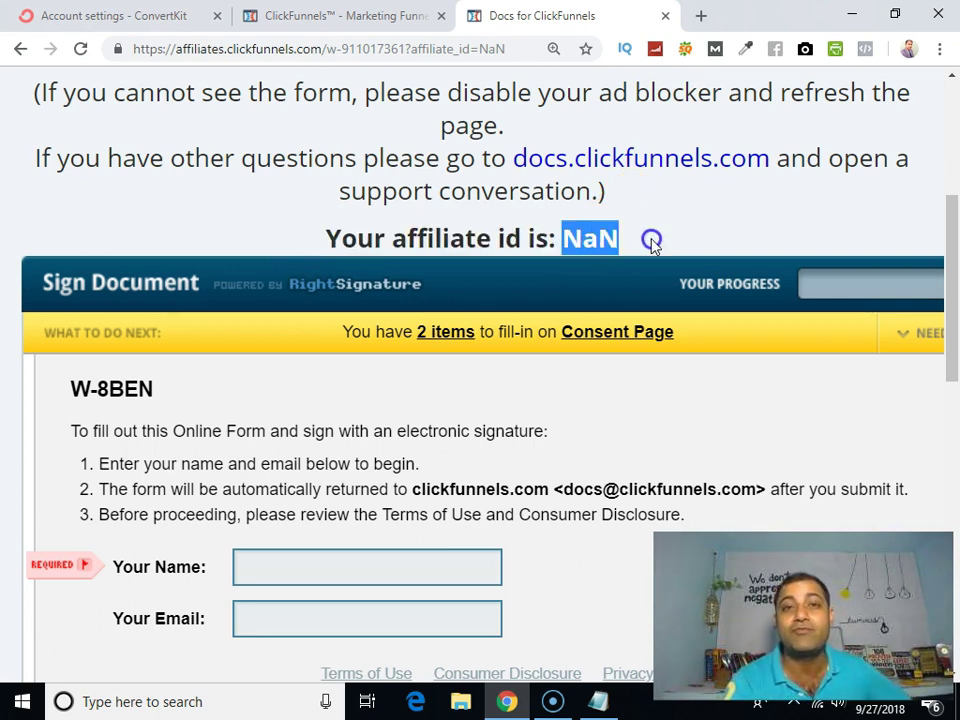
pyautogui.click(585, 240)
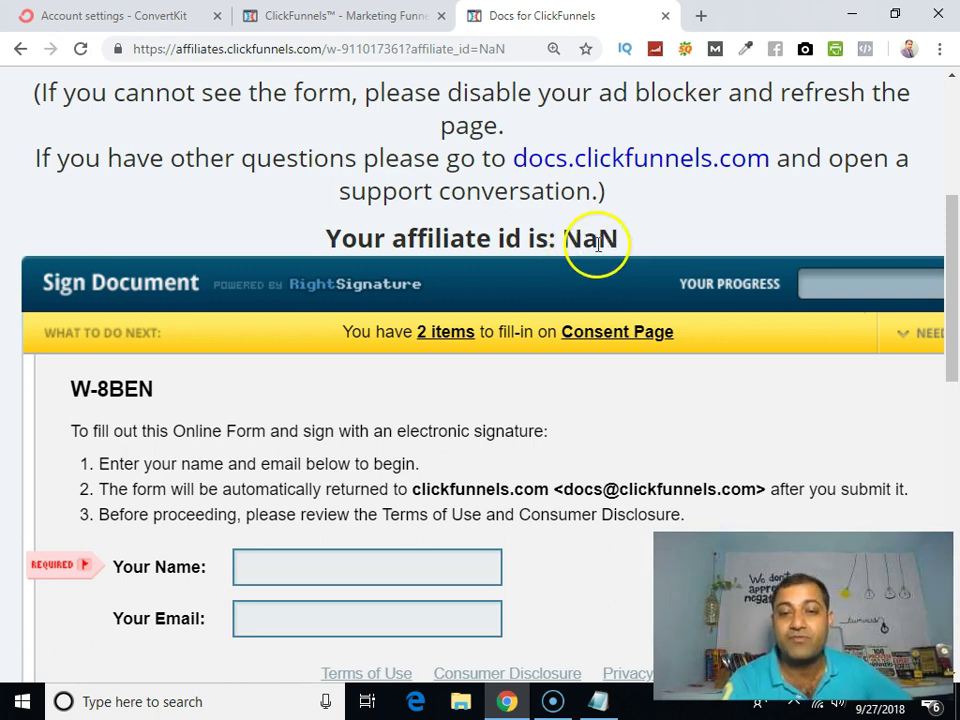
# Step: Enter the signer's full name in Your Name and their e-mail address in Your Email
pyautogui.scroll(-2, 489, 274)
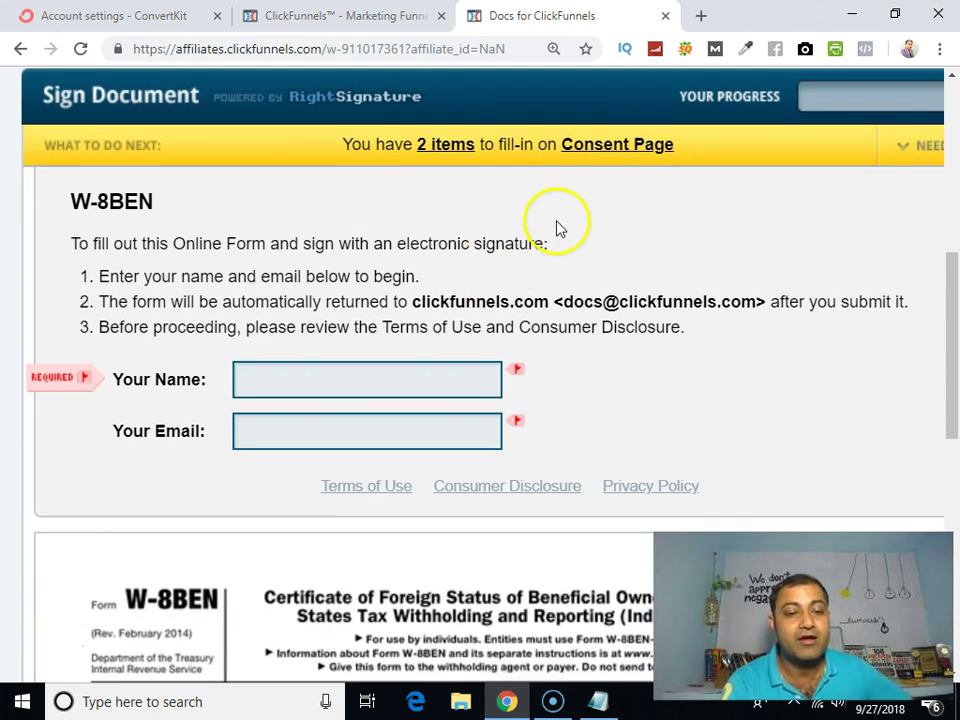
pyautogui.click(303, 370)
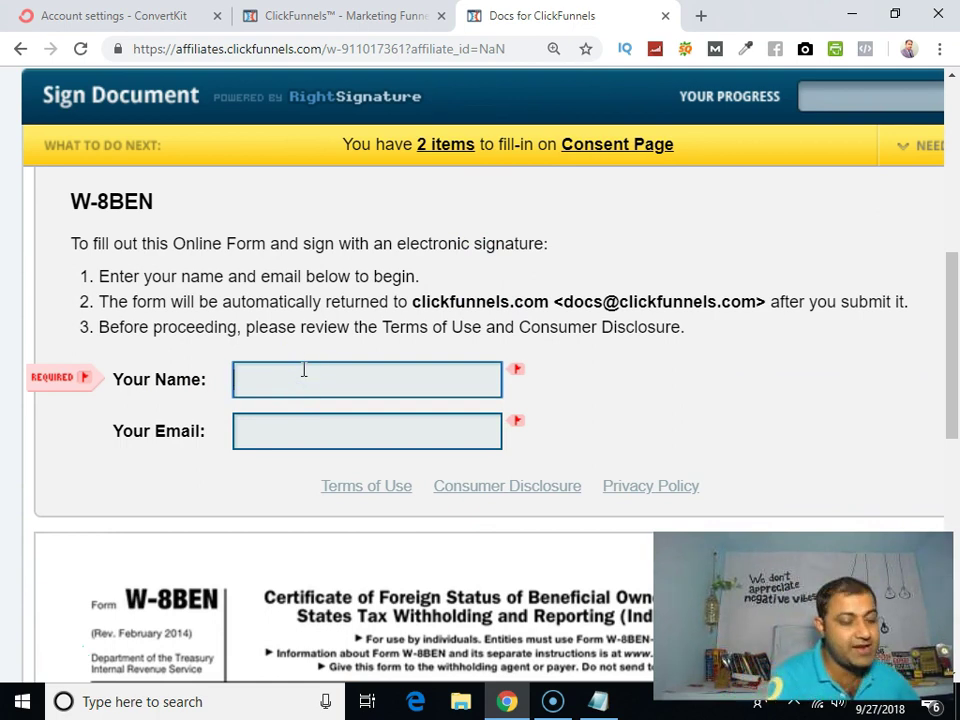
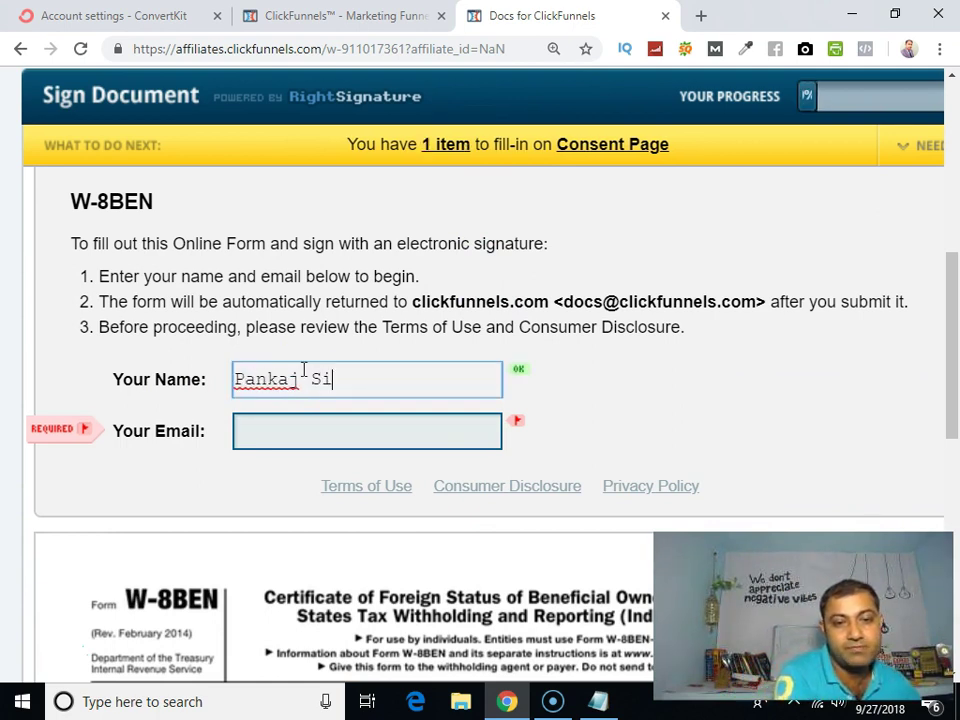
pyautogui.click(275, 428)
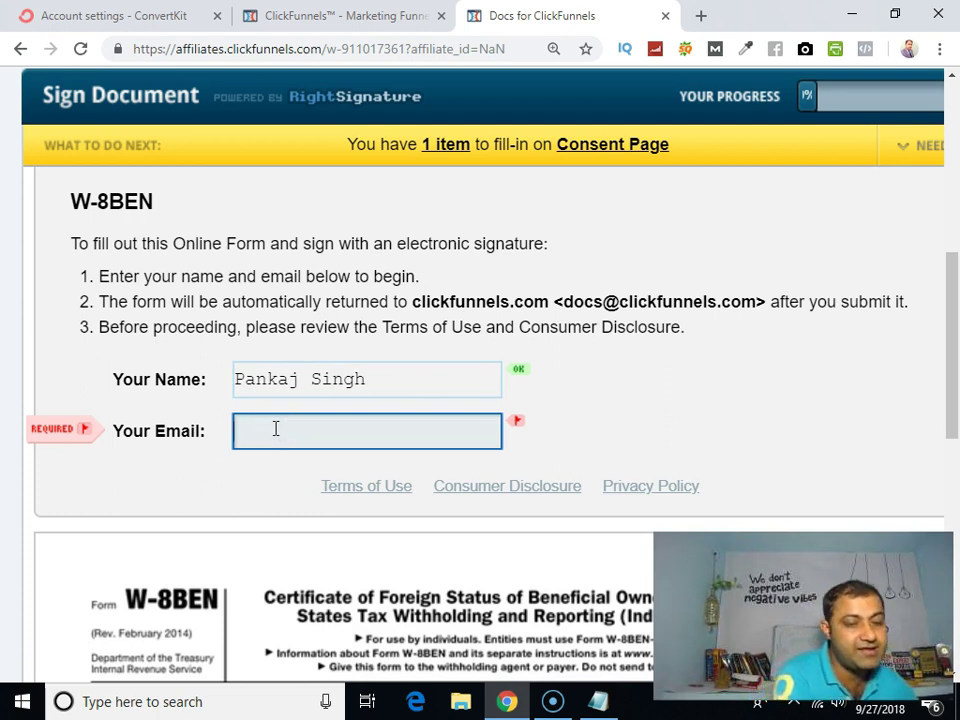
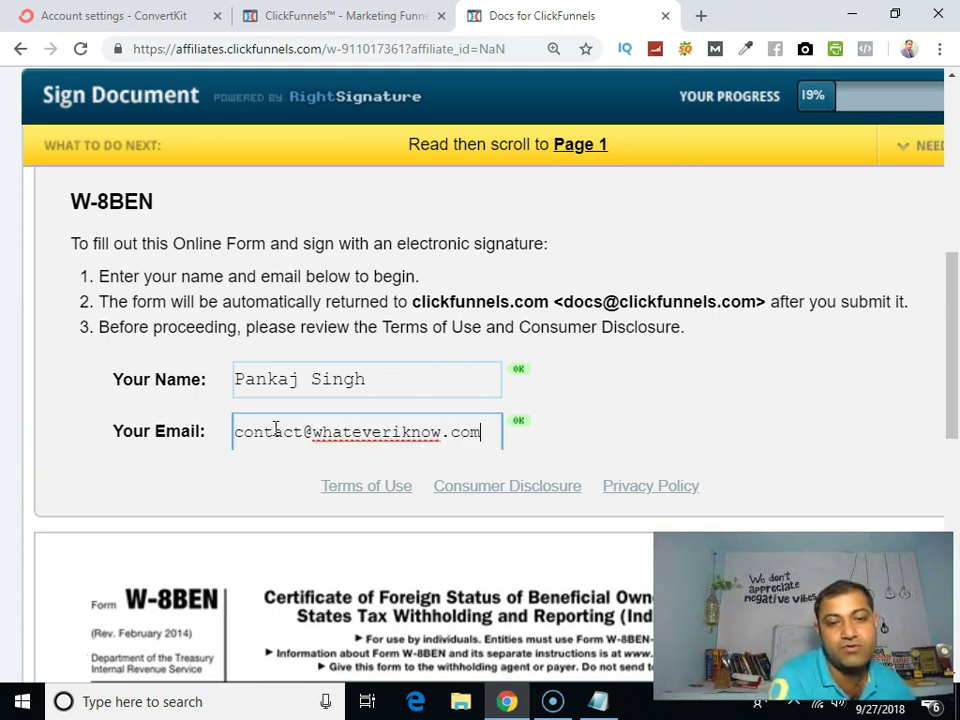
pyautogui.scroll(-3, 291, 414)
# Step: Enter the beneficial owner's full name on Part I line 1
pyautogui.scroll(-3, 293, 418)
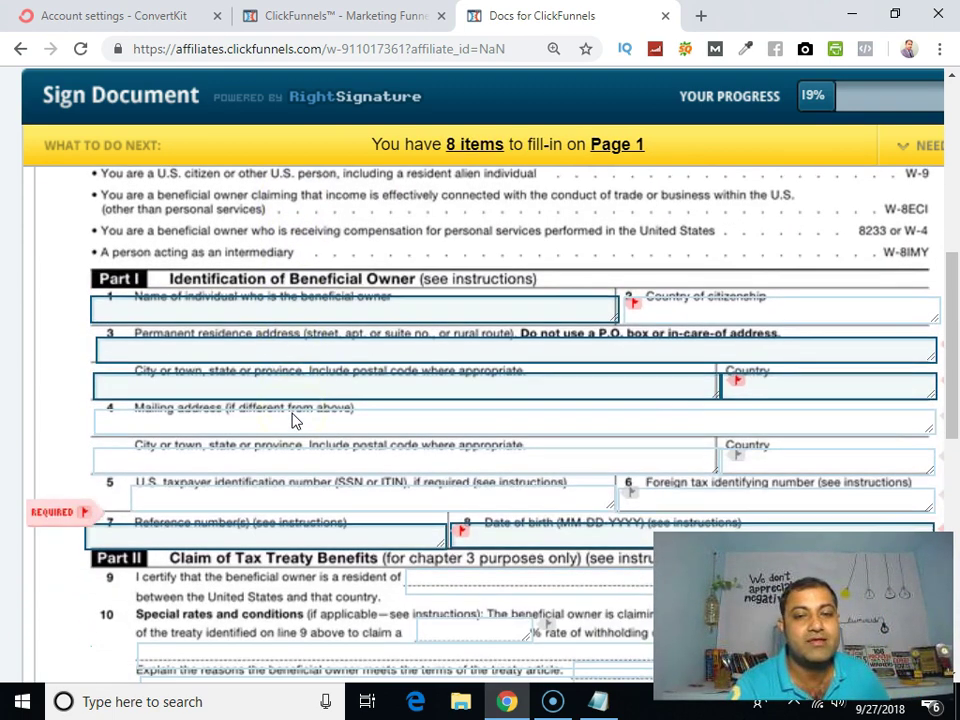
pyautogui.scroll(2, 305, 420)
pyautogui.scroll(-1, 275, 480)
pyautogui.scroll(-2, 275, 480)
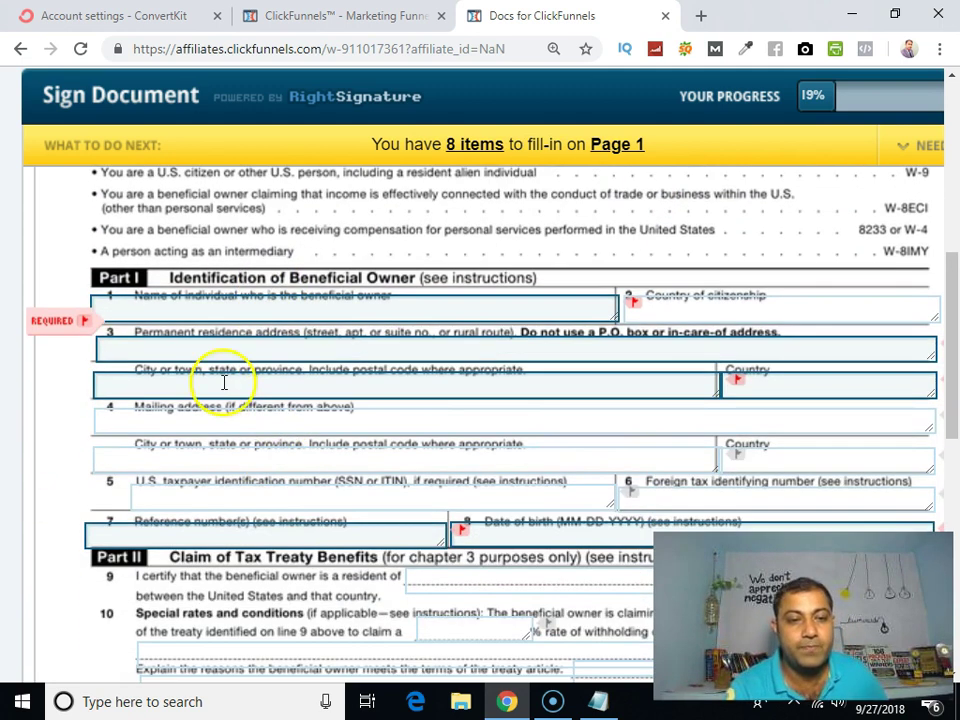
pyautogui.click(242, 306)
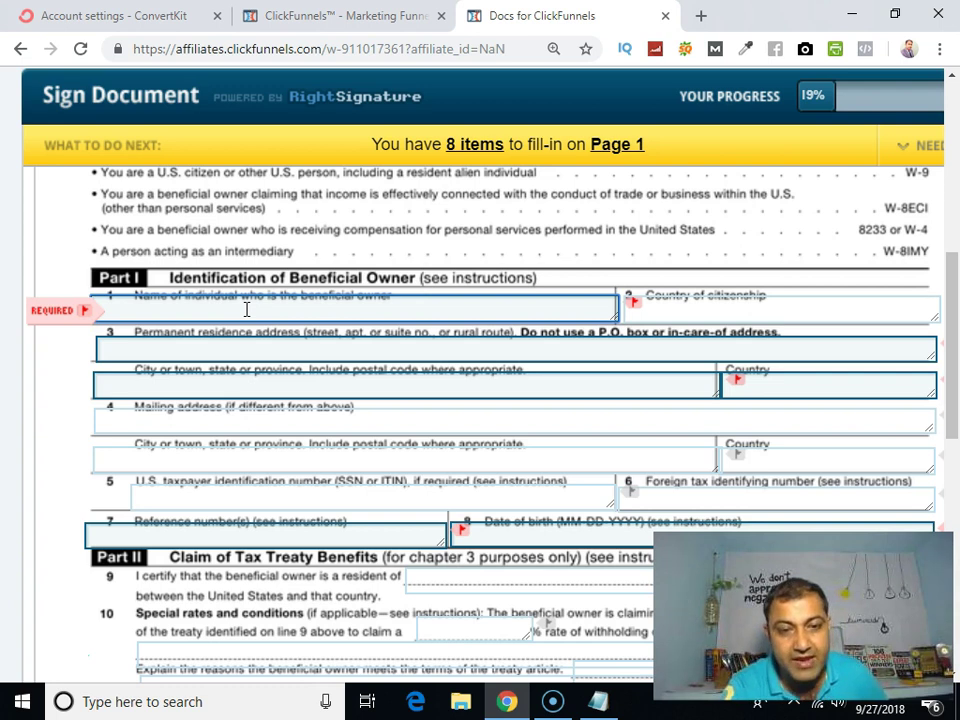
pyautogui.click(246, 309)
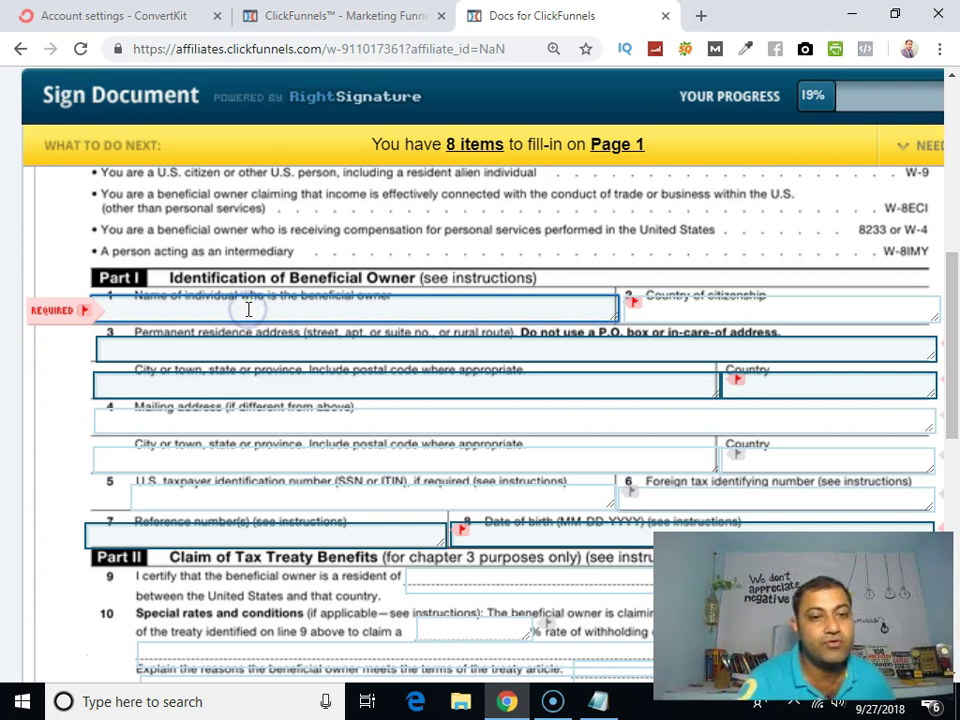
# Step: Fill in the permanent residence street address on line 3 and the city/town field
pyautogui.click(207, 352)
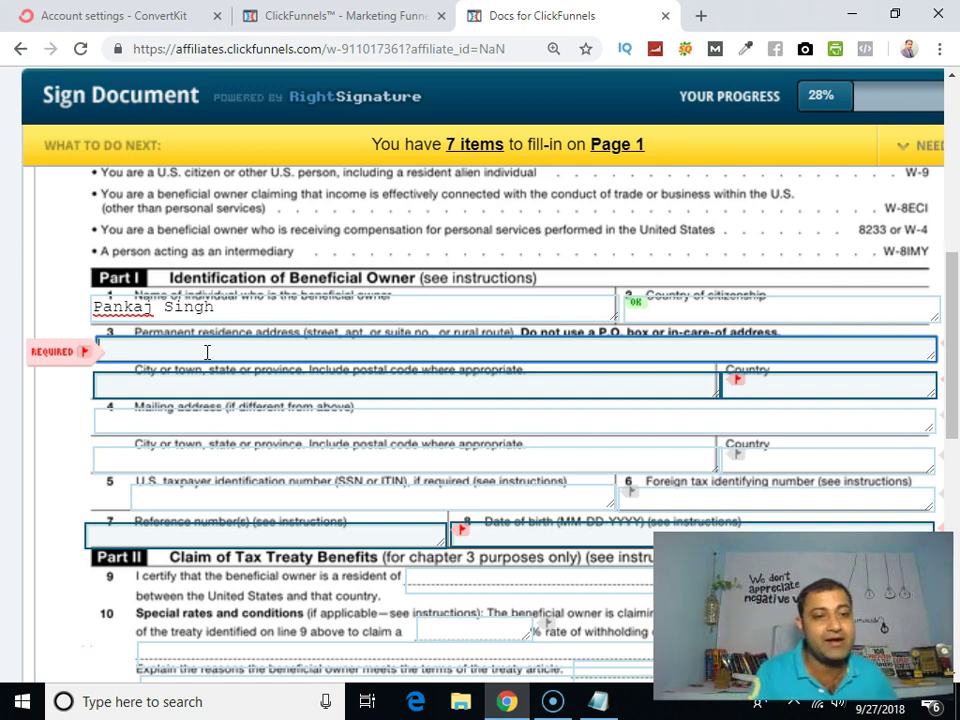
pyautogui.click(243, 385)
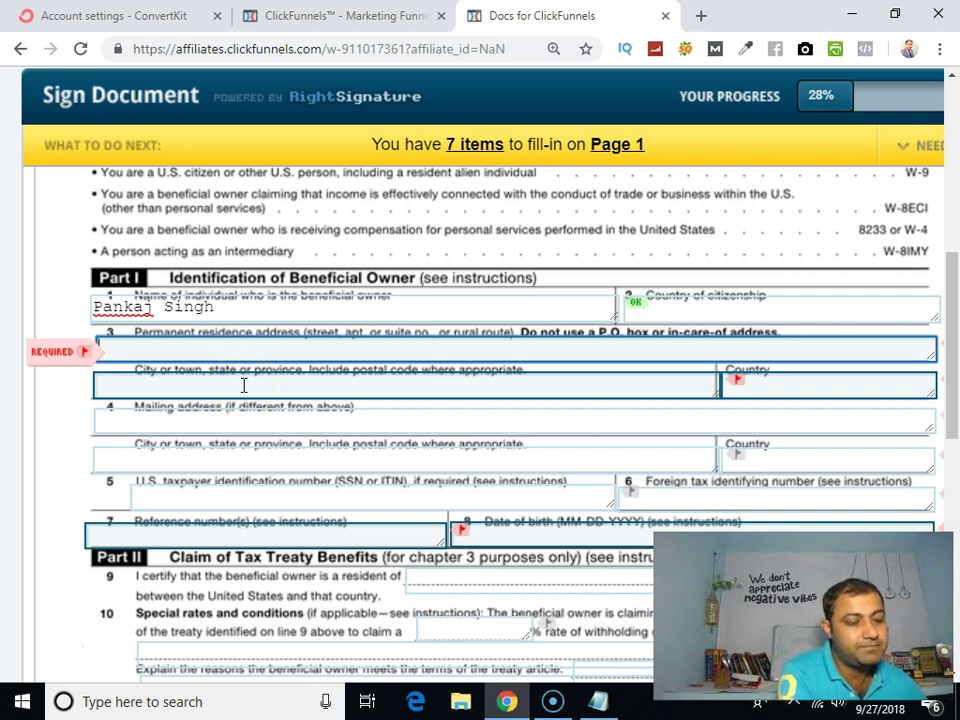
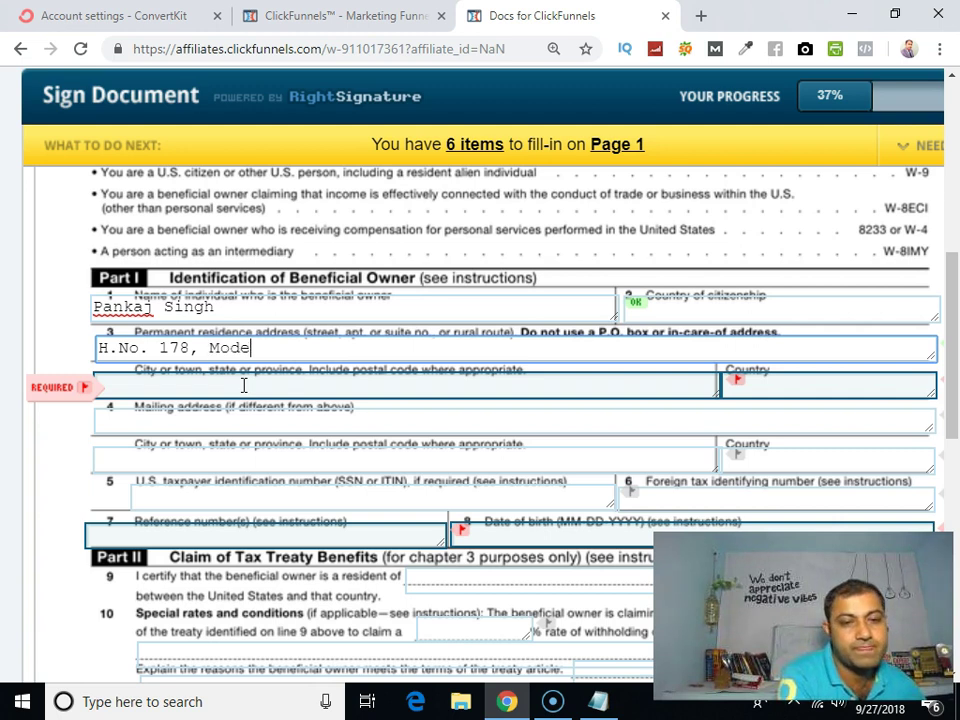
pyautogui.click(258, 394)
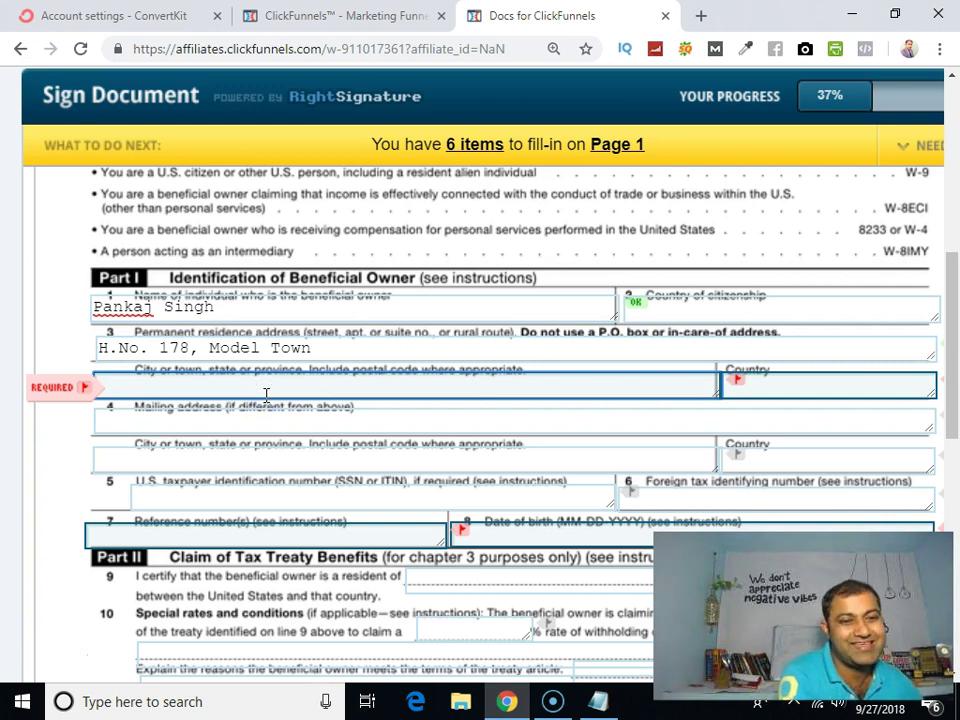
pyautogui.write('Chani')
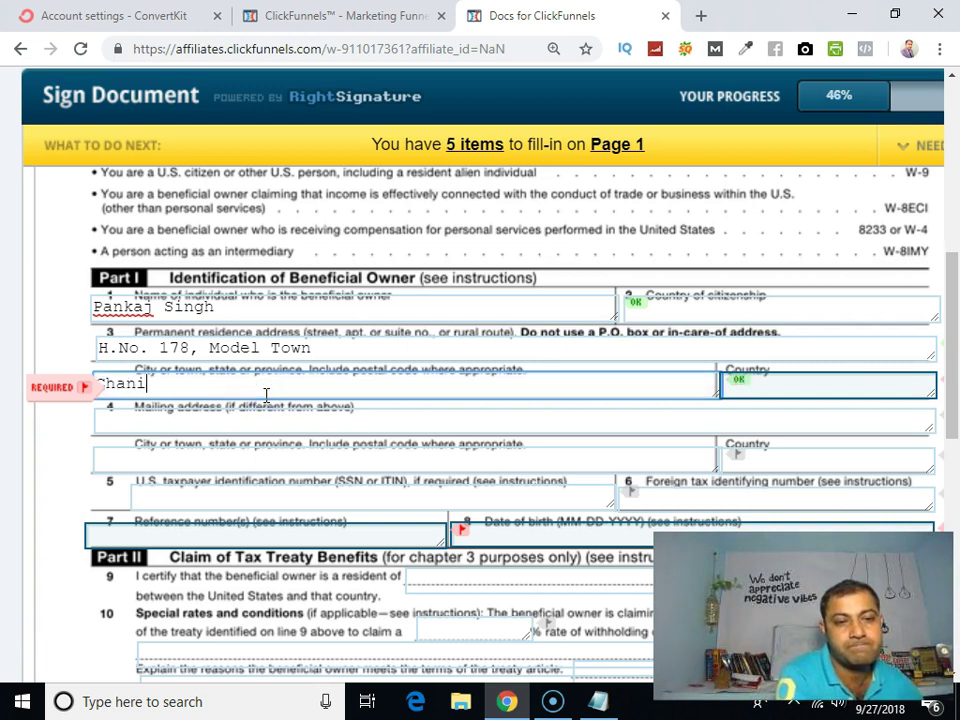
pyautogui.press('BackSpace')
pyautogui.write('digarh')
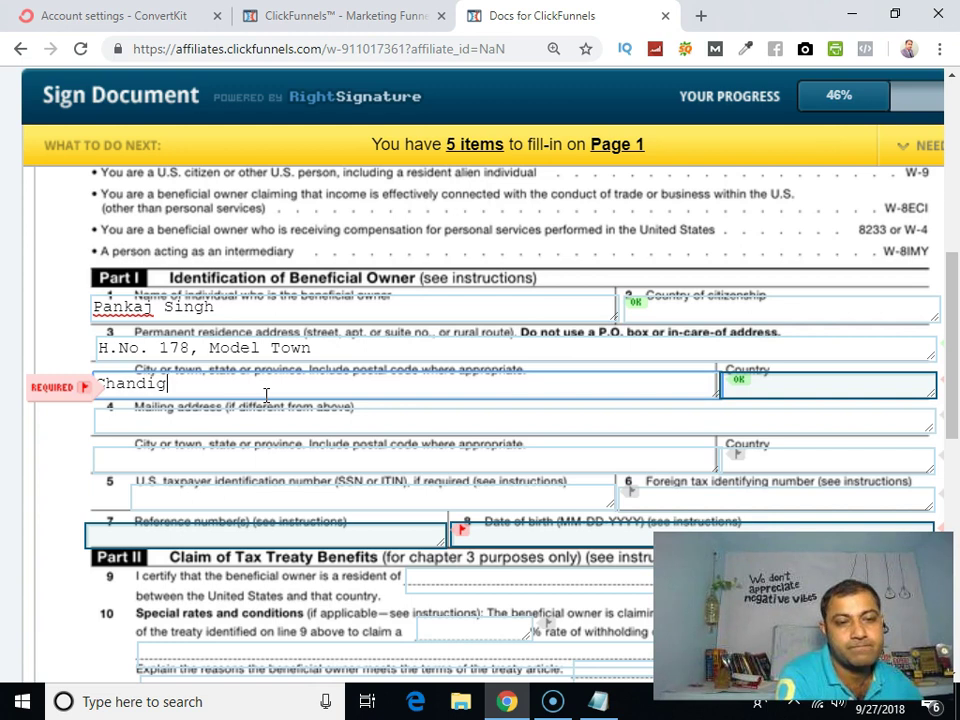
pyautogui.click(261, 428)
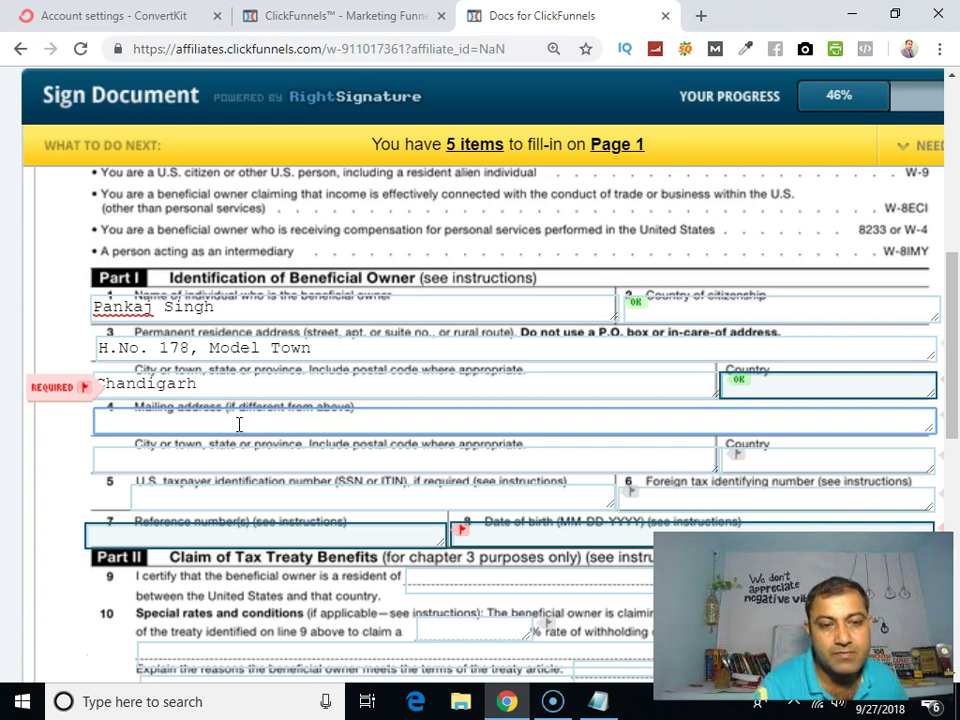
# Step: Type 0000 into the line 4 mailing address, then go to reference number field 7
pyautogui.scroll(-1, 240, 427)
pyautogui.click(238, 420)
pyautogui.click(270, 343)
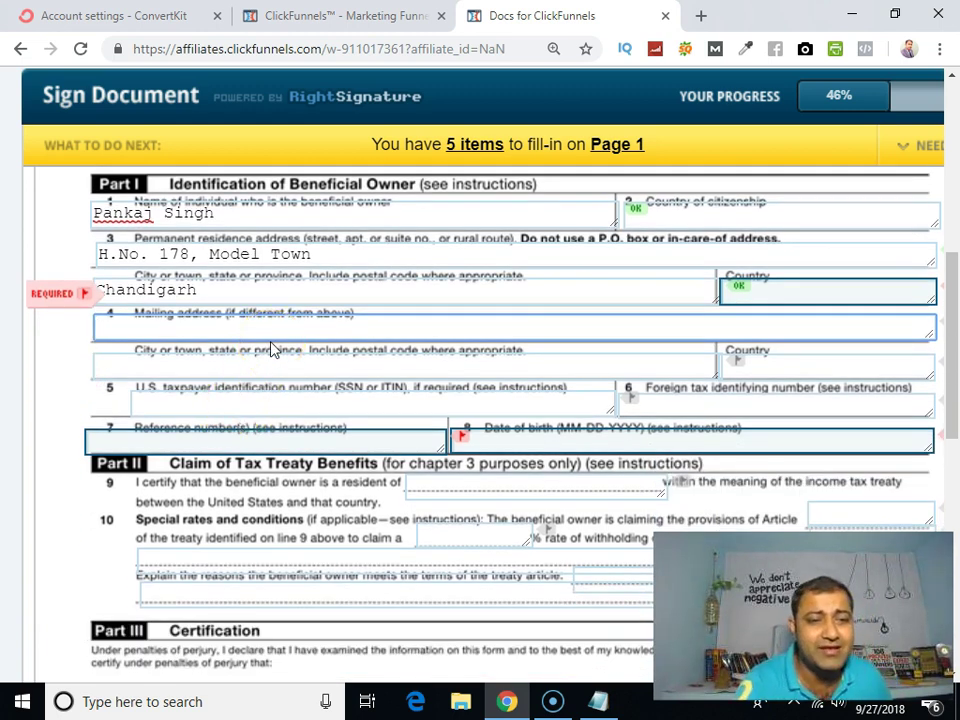
pyautogui.scroll(2, 270, 347)
pyautogui.click(292, 541)
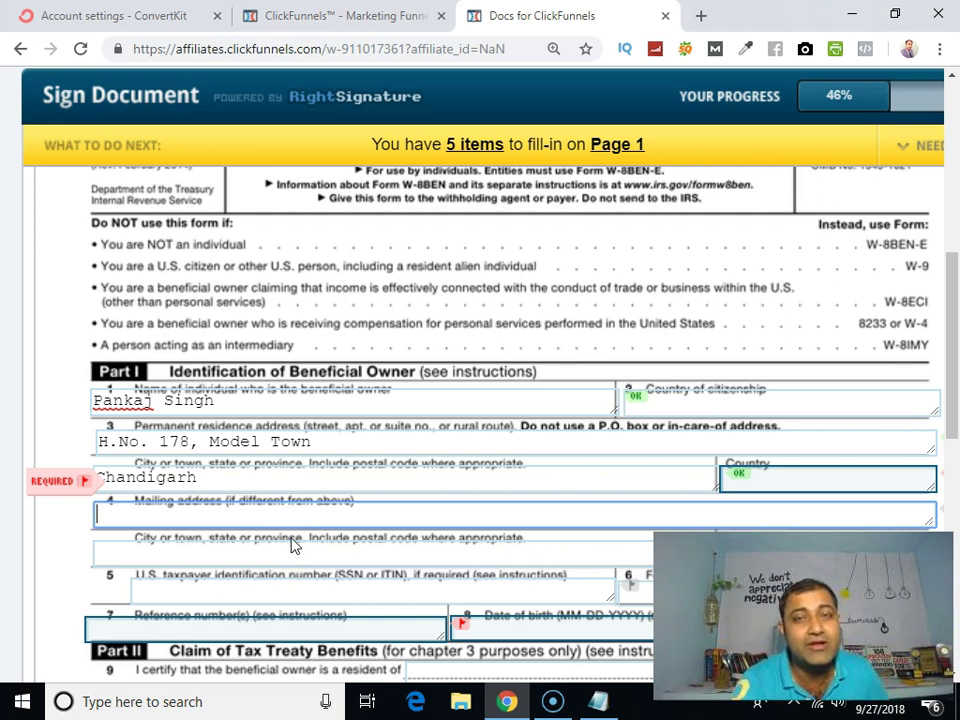
pyautogui.scroll(-2, 292, 541)
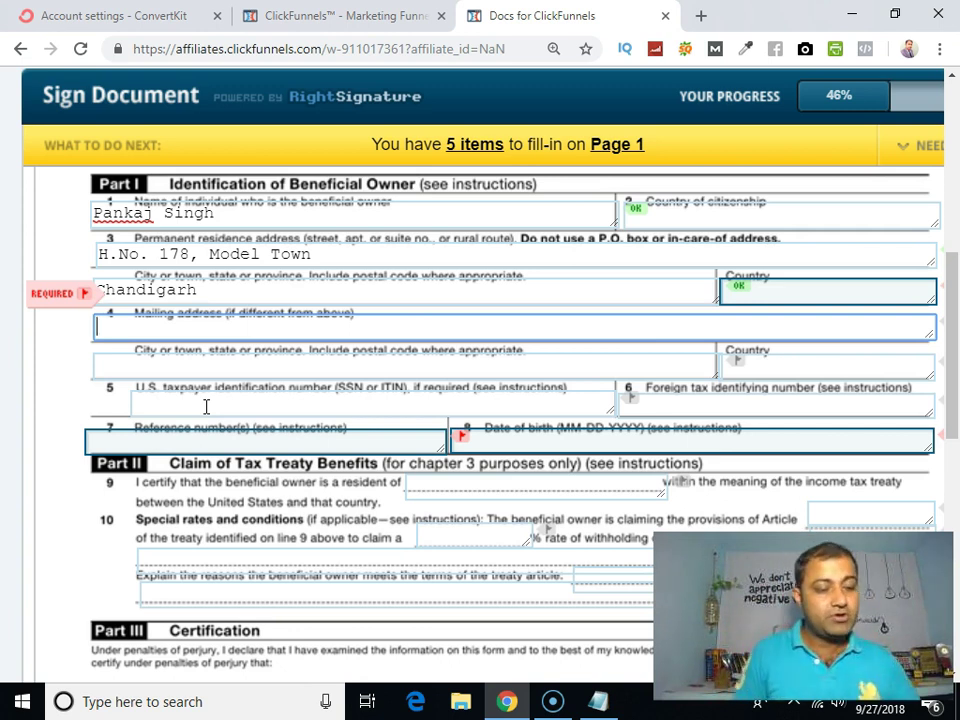
pyautogui.write('0000')
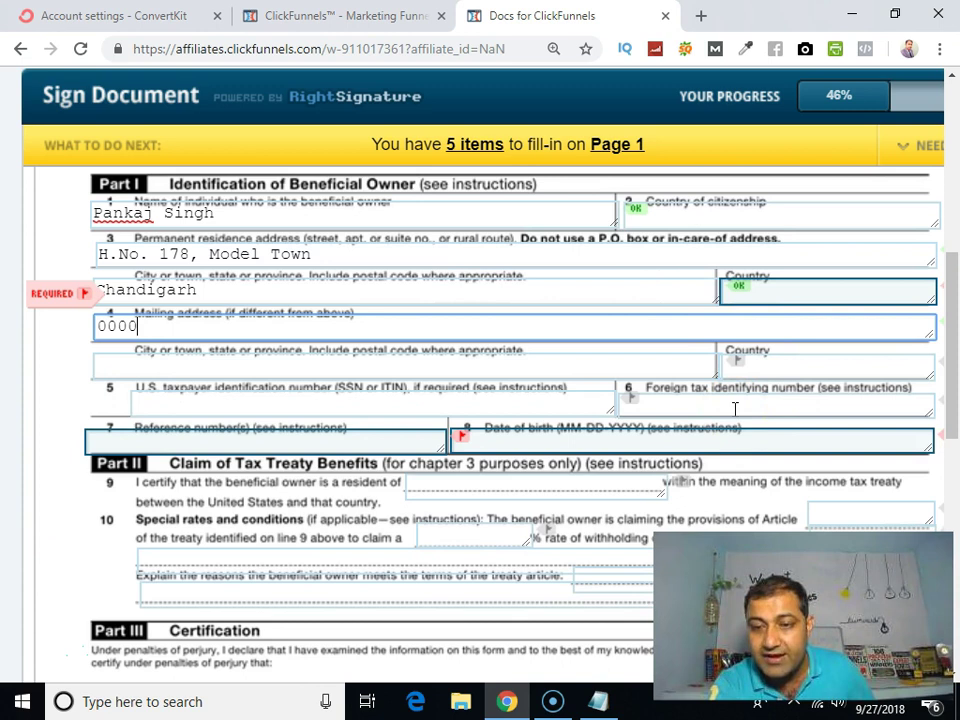
pyautogui.click(725, 401)
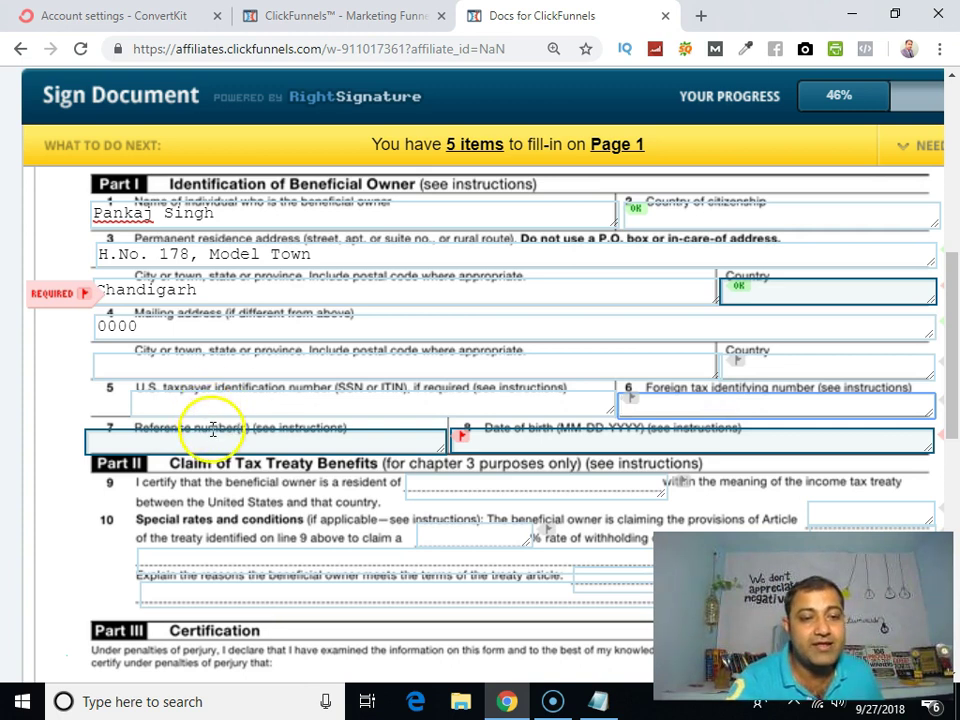
pyautogui.scroll(-1, 221, 429)
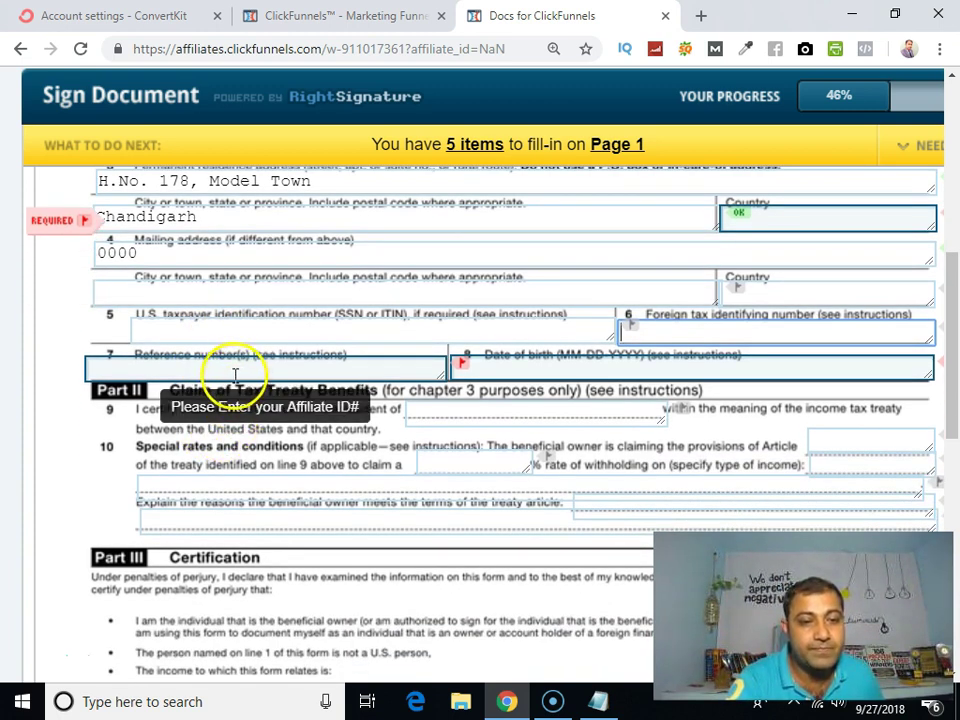
pyautogui.click(231, 367)
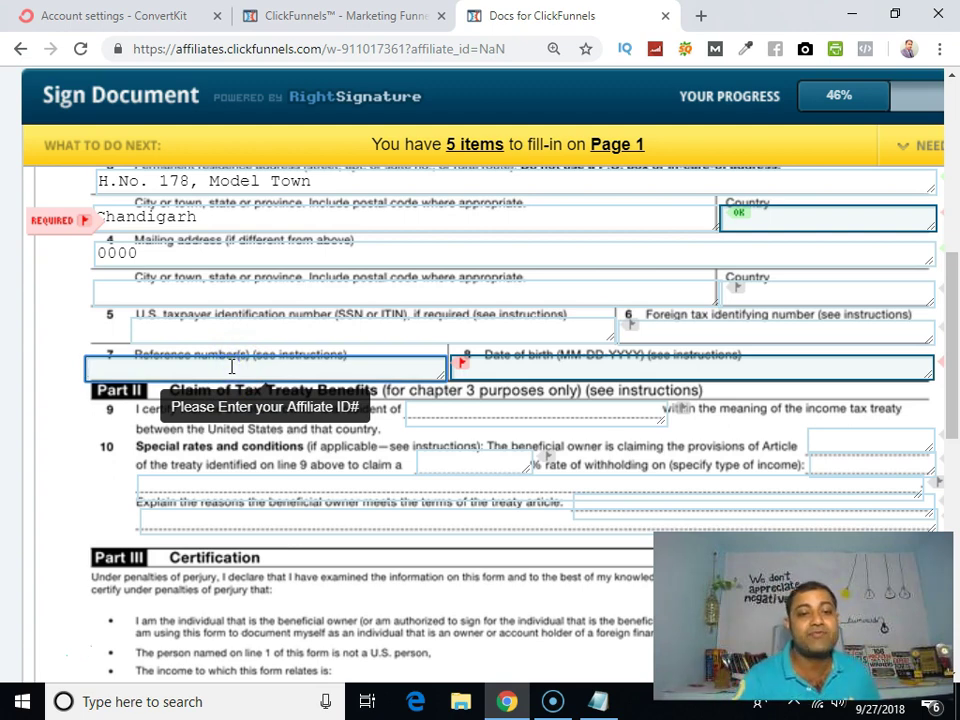
# Step: Copy the affiliate id NaN from the top of the page
pyautogui.scroll(8, 245, 380)
pyautogui.click(254, 392)
pyautogui.scroll(10, 586, 443)
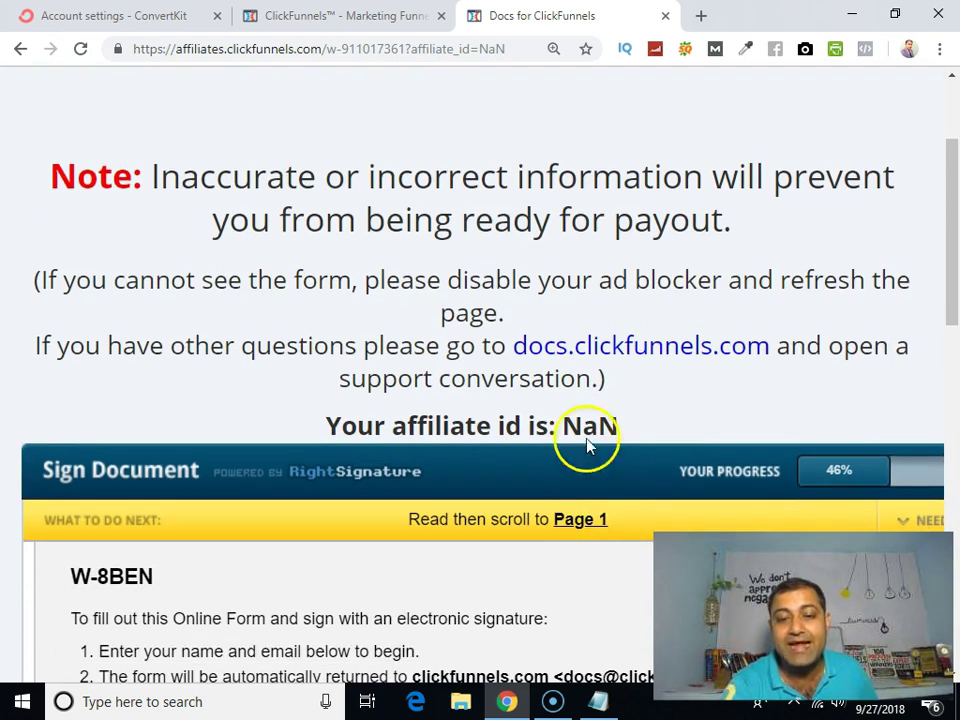
pyautogui.moveTo(563, 425); pyautogui.dragTo(643, 428)
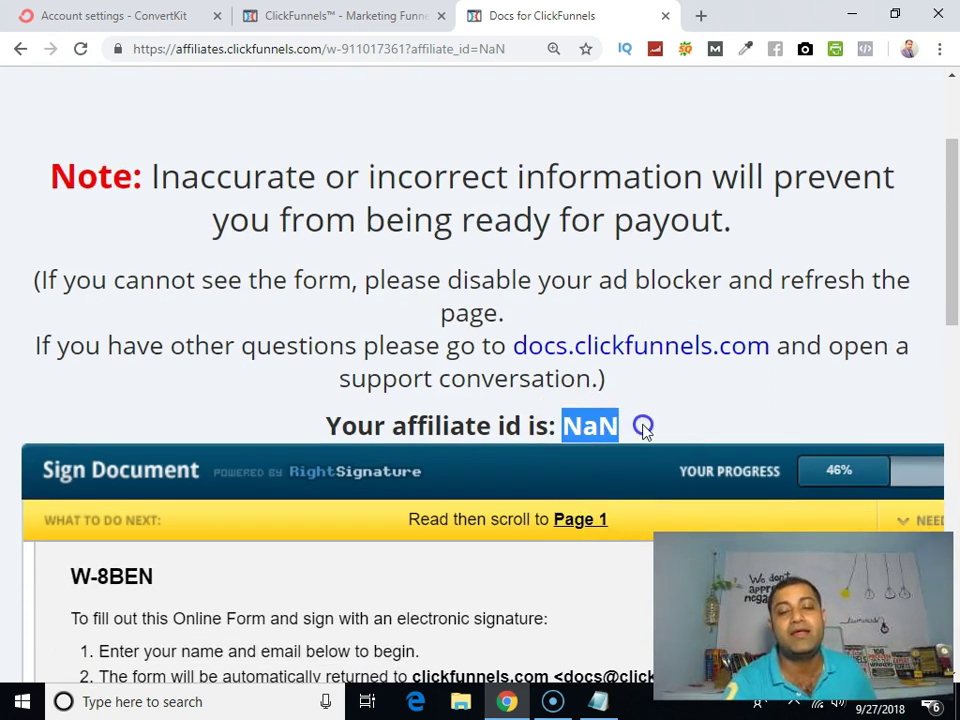
pyautogui.rightClick(600, 433)
pyautogui.click(628, 444)
# Step: Paste NaN into the W-8BEN reference number field 7
pyautogui.scroll(-4, 463, 437)
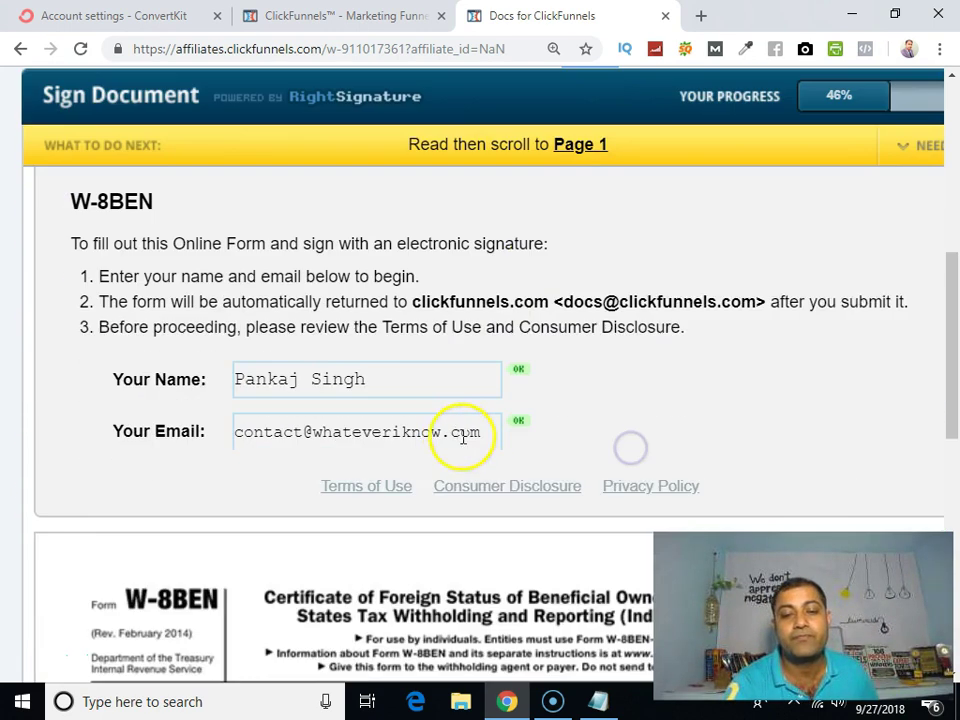
pyautogui.scroll(-6, 463, 437)
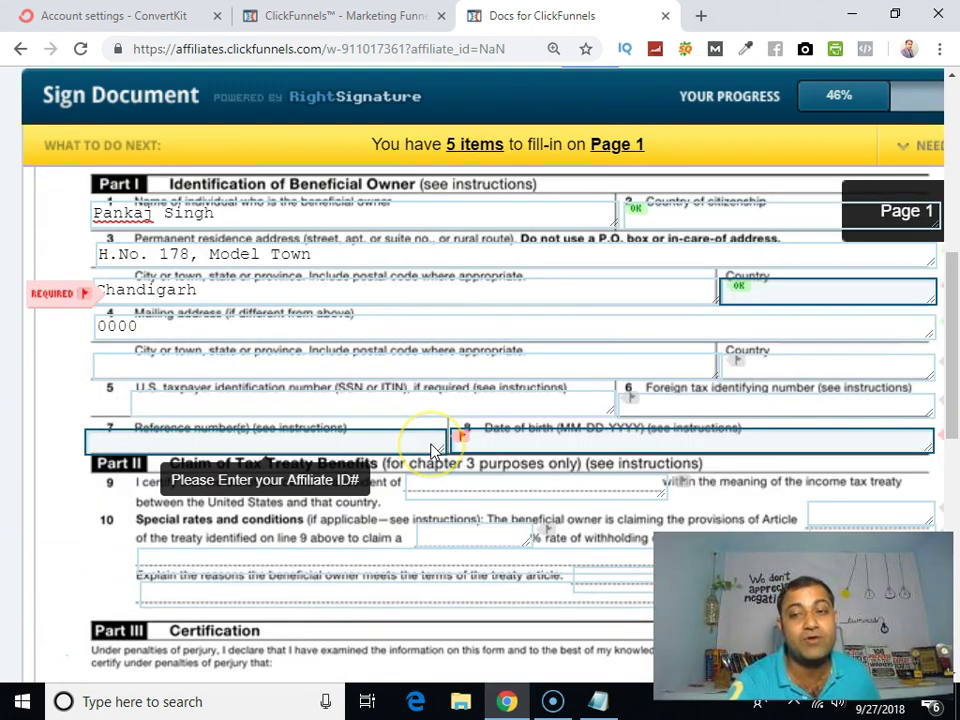
pyautogui.click(427, 438)
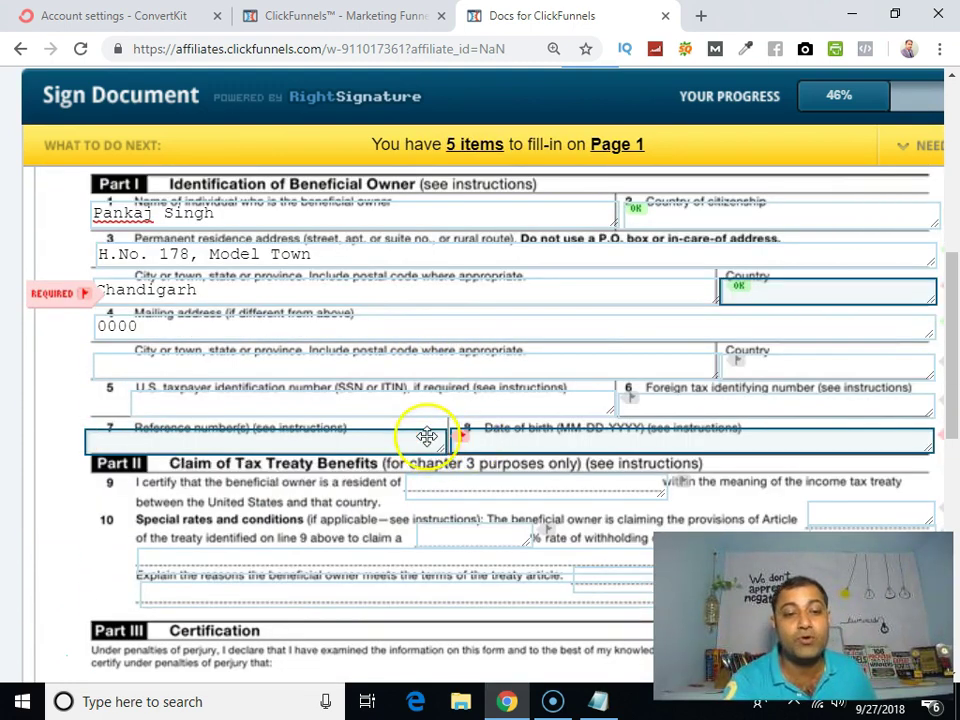
pyautogui.click(297, 438)
pyautogui.rightClick(297, 438)
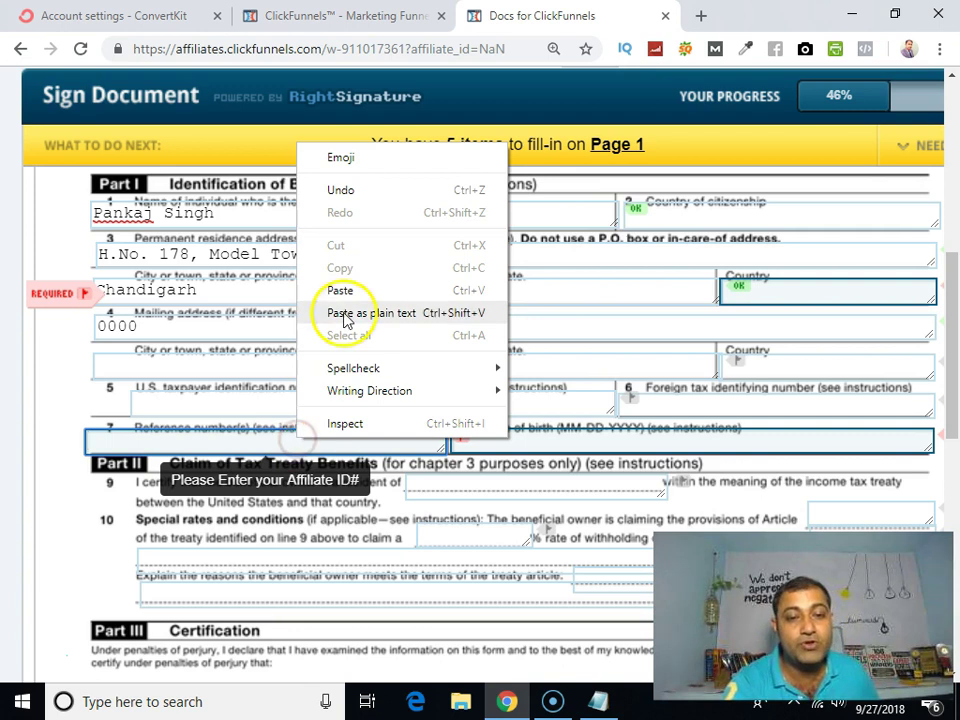
pyautogui.click(340, 291)
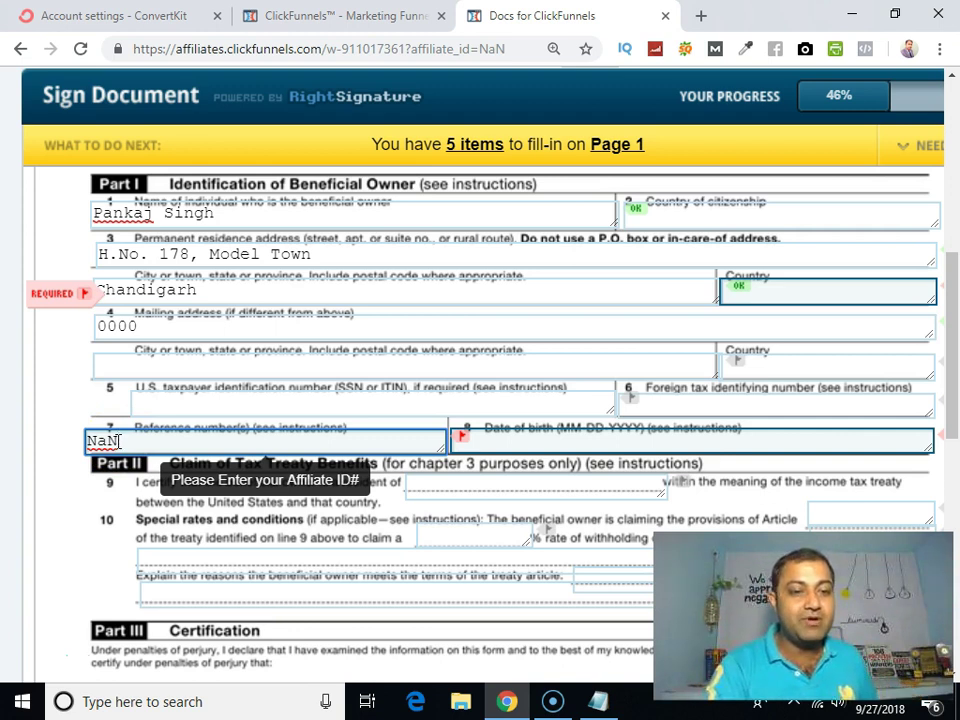
pyautogui.scroll(-1, 118, 441)
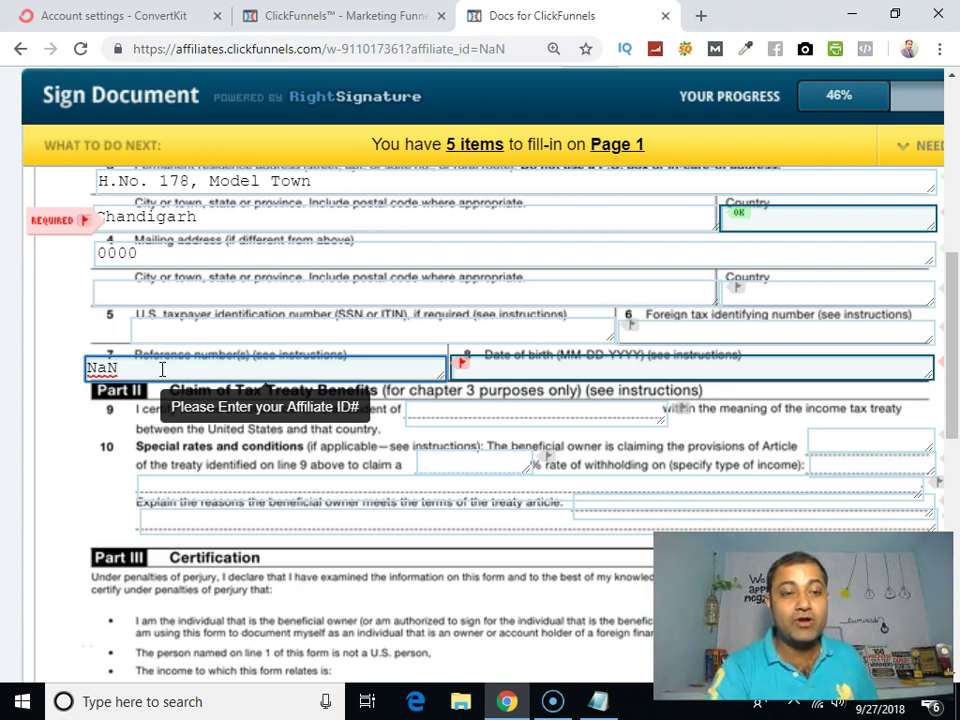
# Step: Enter the beneficial owner's date of birth on W-8BEN line 8 in day.month.year form
pyautogui.click(547, 370)
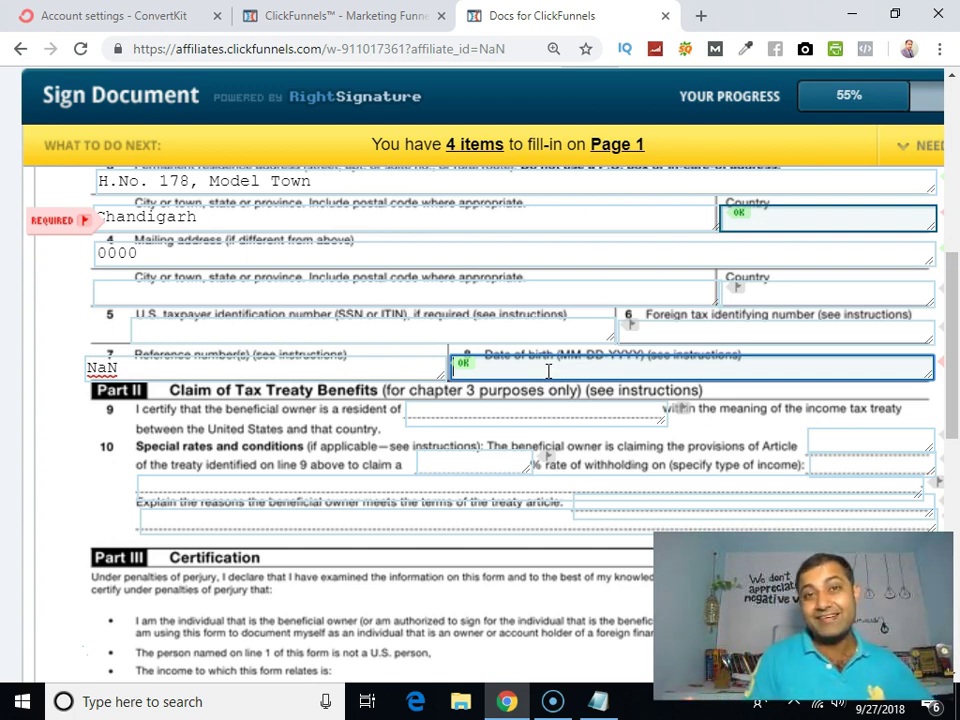
pyautogui.write('--')
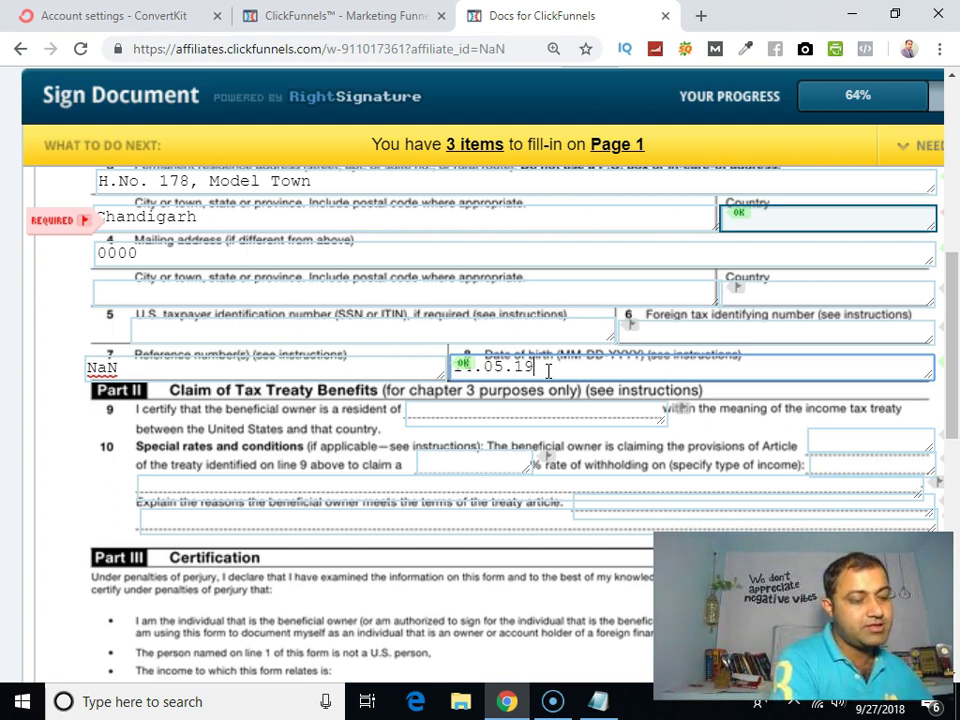
pyautogui.write('8')
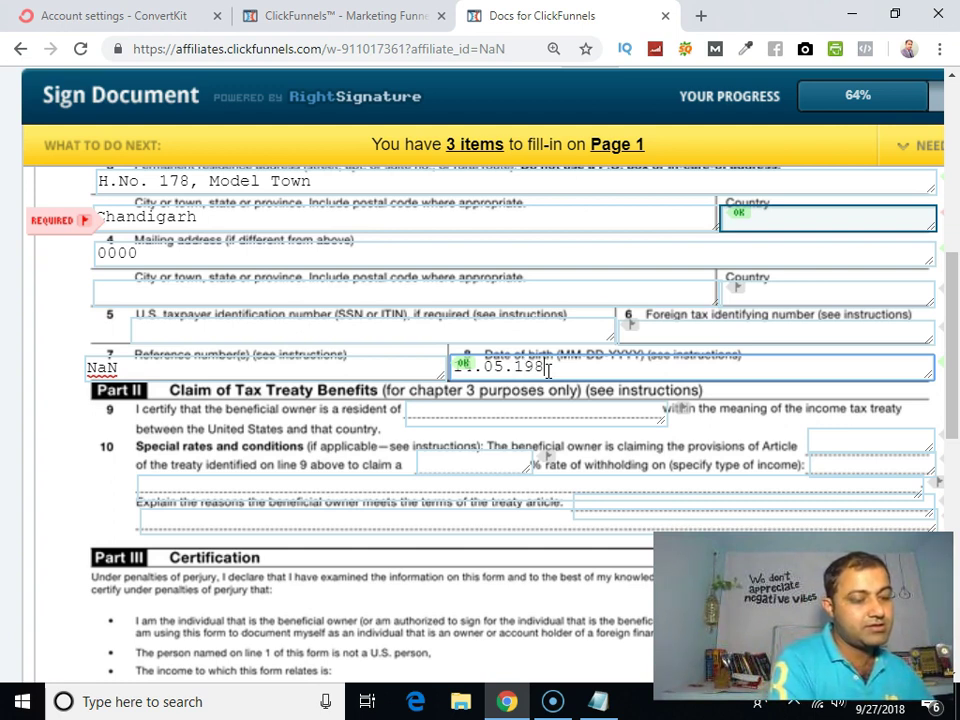
pyautogui.write('4')
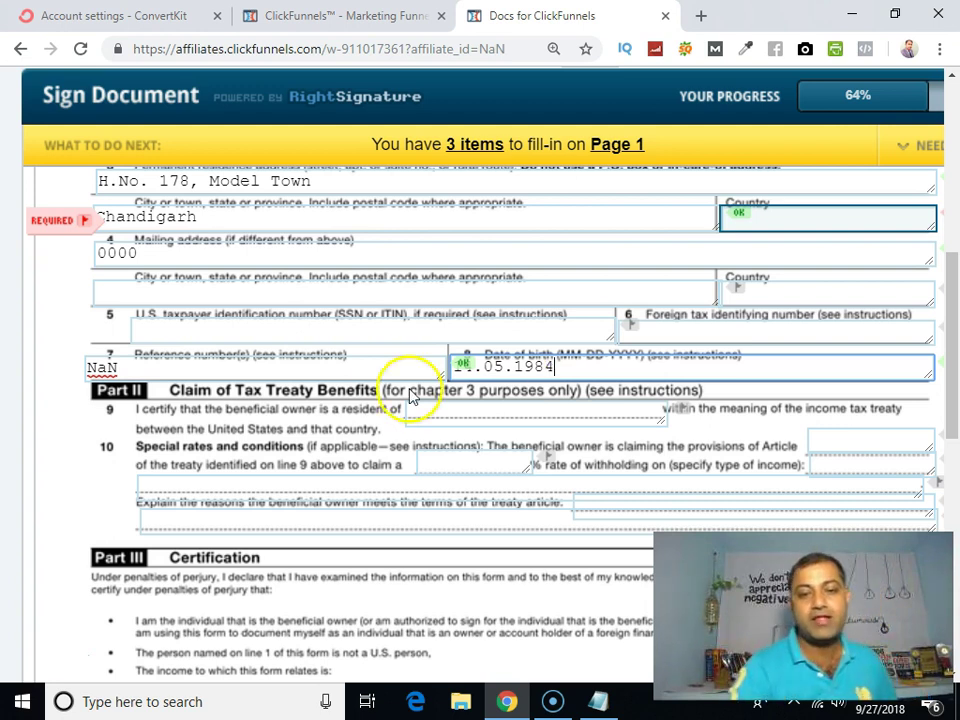
pyautogui.scroll(-2, 407, 390)
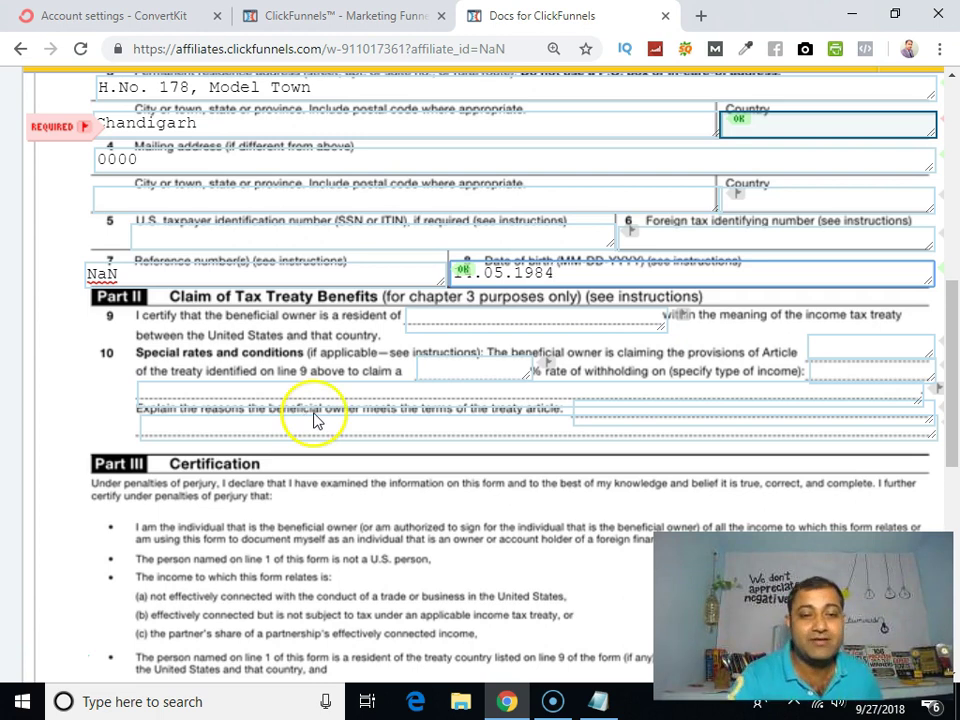
# Step: Pick 27 in the Sign Here date calendar, making the date 09/27/2018
pyautogui.scroll(-2, 352, 380)
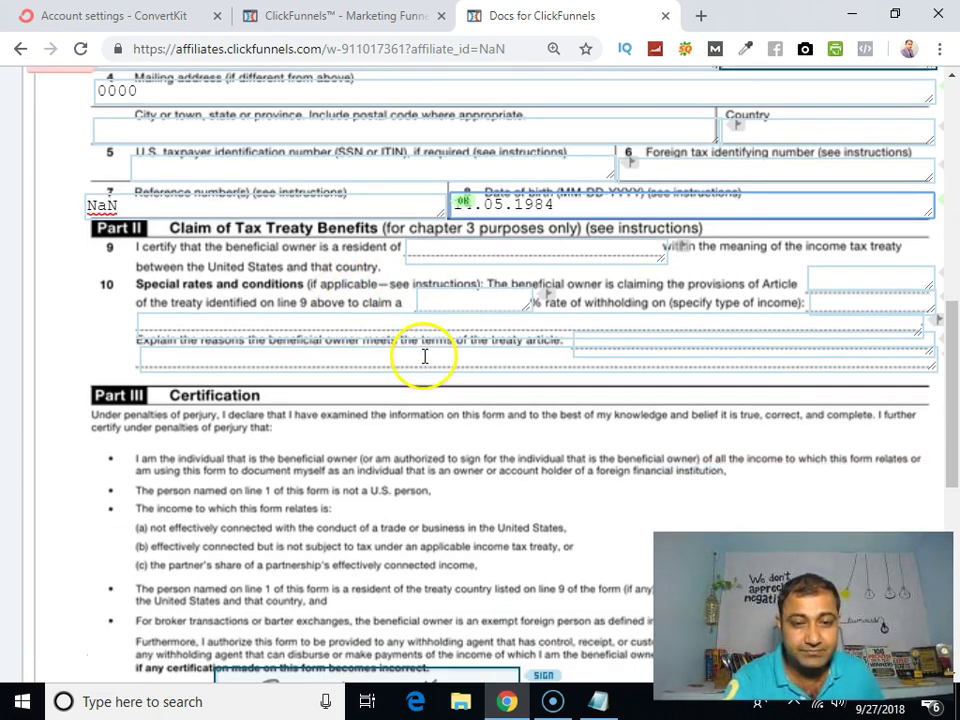
pyautogui.click(439, 275)
pyautogui.scroll(-3, 435, 305)
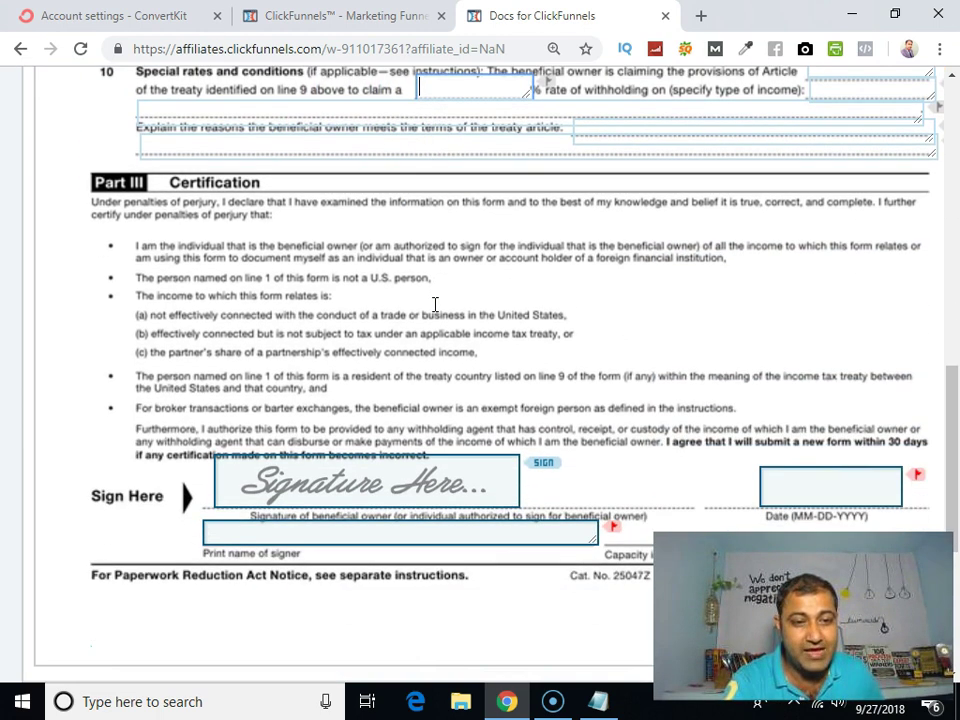
pyautogui.scroll(-2, 370, 345)
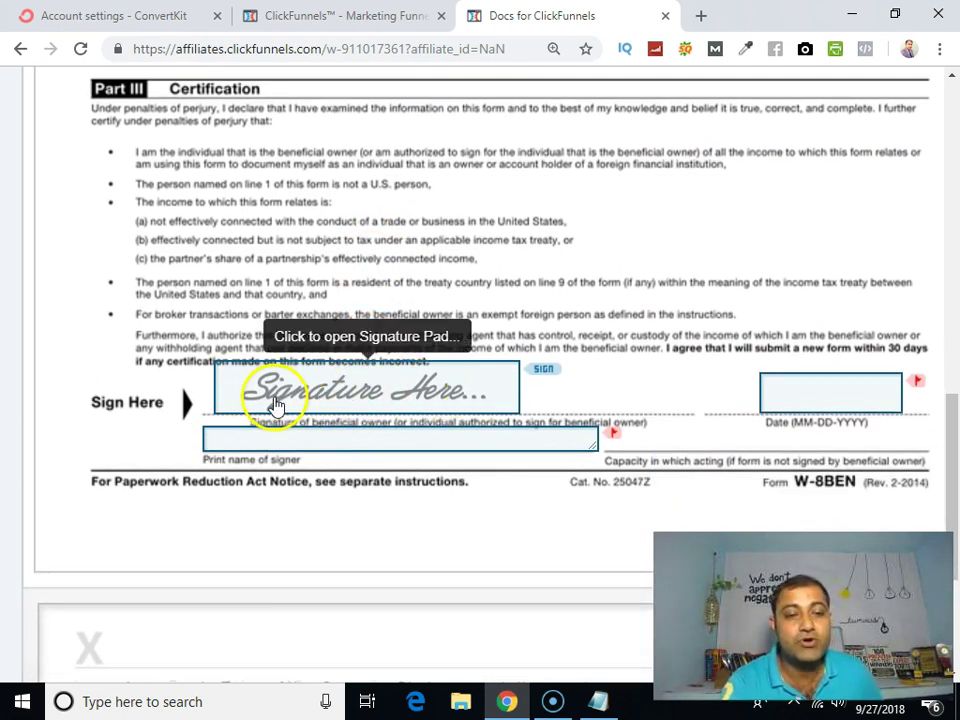
pyautogui.click(337, 390)
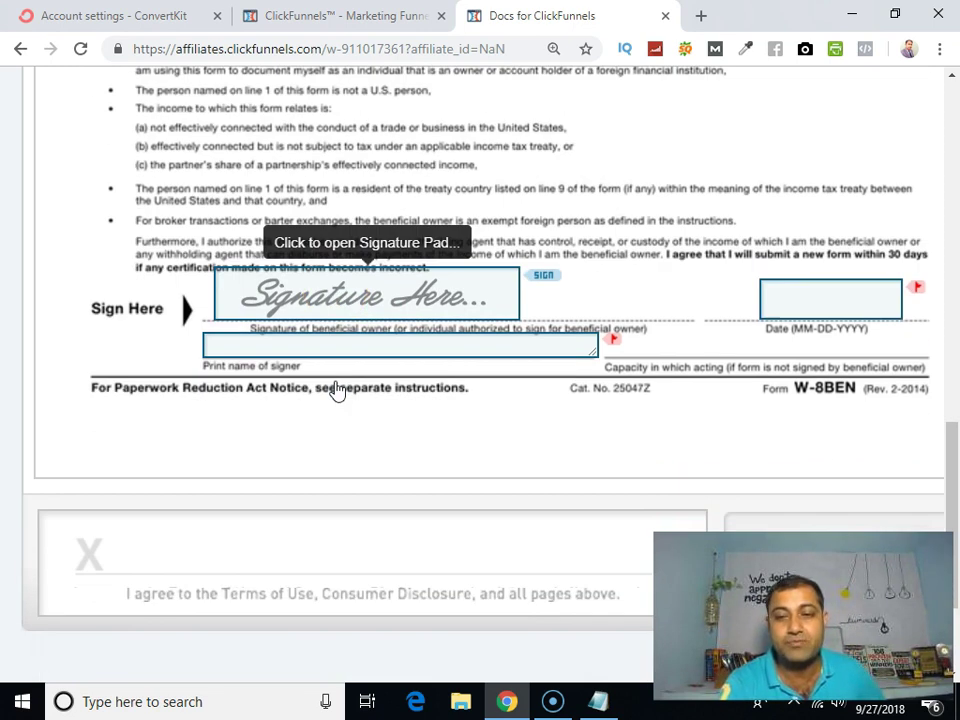
pyautogui.click(800, 302)
pyautogui.click(800, 302)
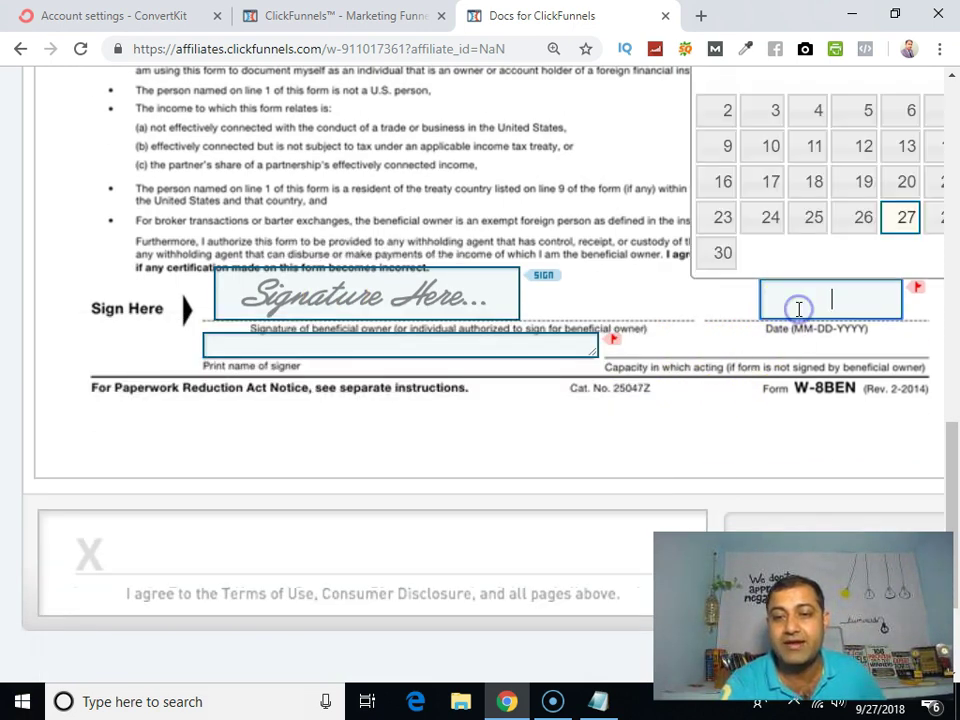
pyautogui.click(905, 219)
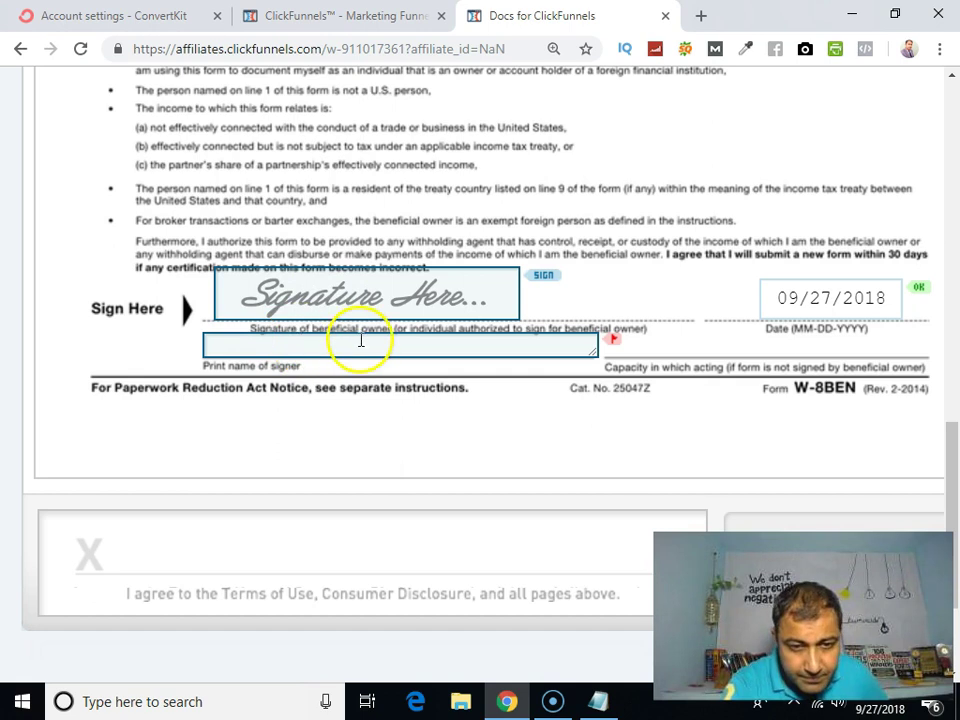
# Step: Type the signer's full name into the Print name of signer line, fixing the typos
pyautogui.click(542, 344)
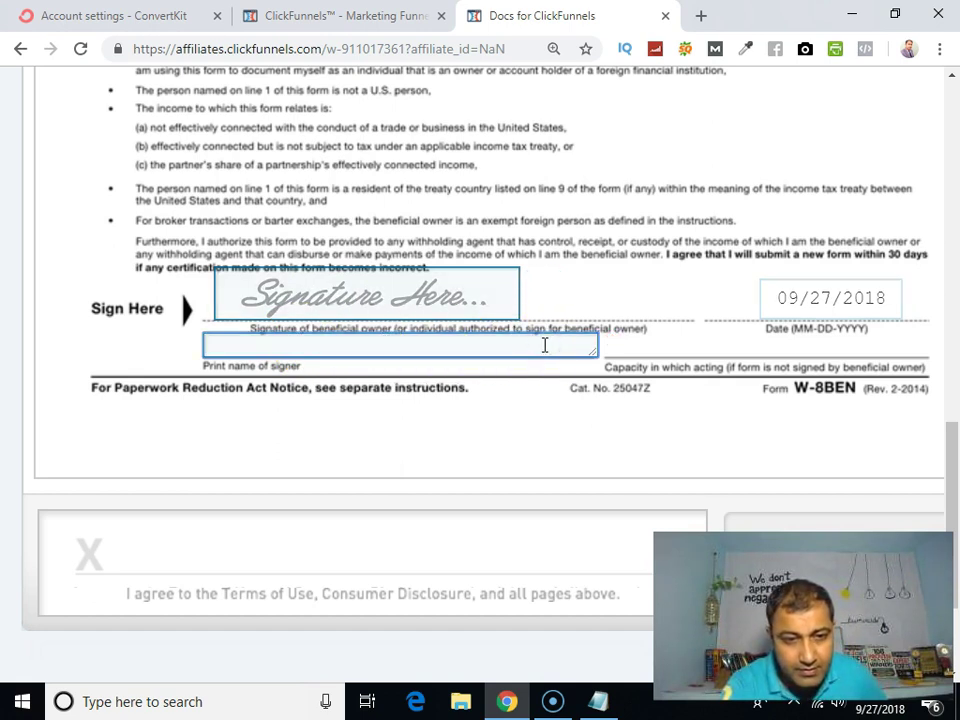
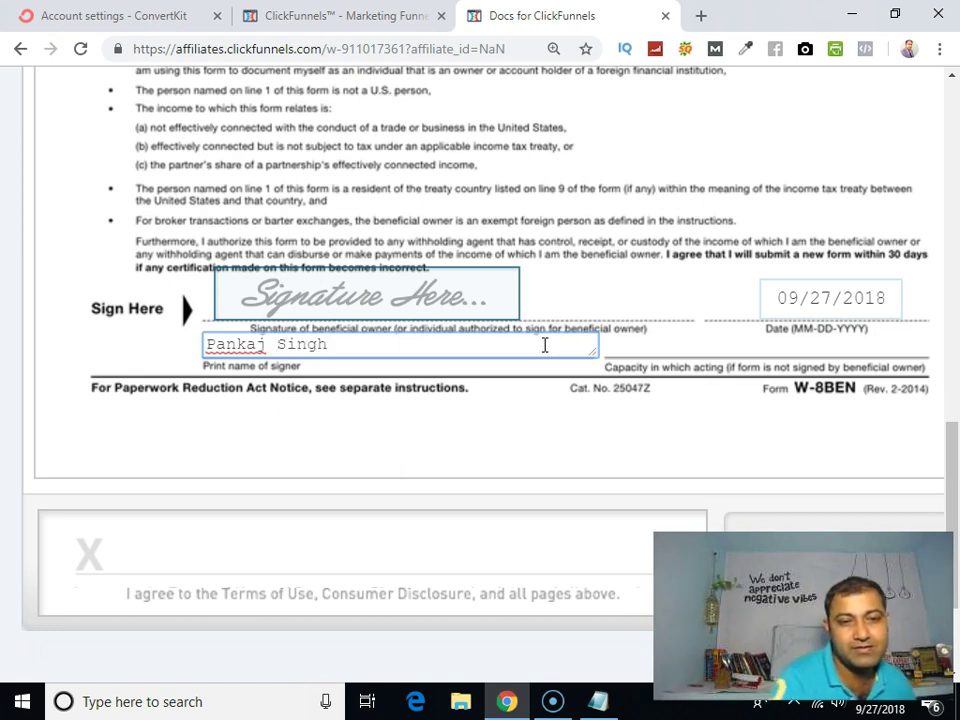
# Step: Open the Signature Here e-signature pad and draw a handwritten signature over the X
pyautogui.click(330, 300)
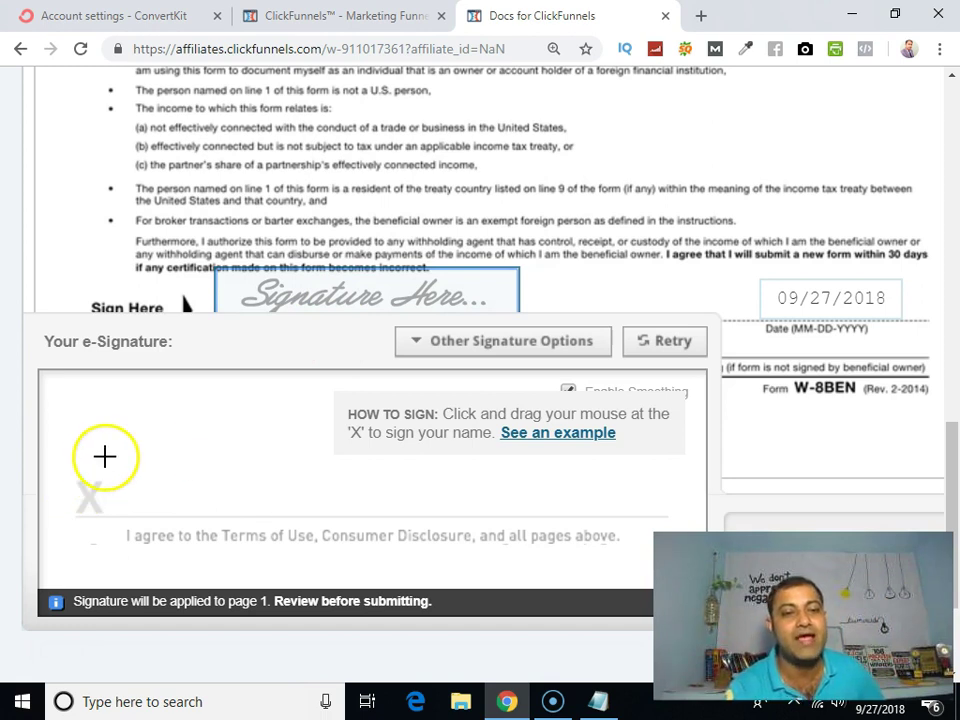
pyautogui.moveTo(94, 450)
pyautogui.mouseDown()
pyautogui.moveTo(122, 452)
pyautogui.moveTo(110, 450)
pyautogui.moveTo(114, 499)
pyautogui.moveTo(117, 487)
pyautogui.moveTo(137, 491)
pyautogui.moveTo(141, 514)
pyautogui.moveTo(171, 513)
pyautogui.moveTo(176, 497)
pyautogui.moveTo(191, 506)
pyautogui.moveTo(219, 482)
pyautogui.moveTo(231, 507)
pyautogui.moveTo(281, 499)
pyautogui.moveTo(282, 513)
pyautogui.mouseUp()
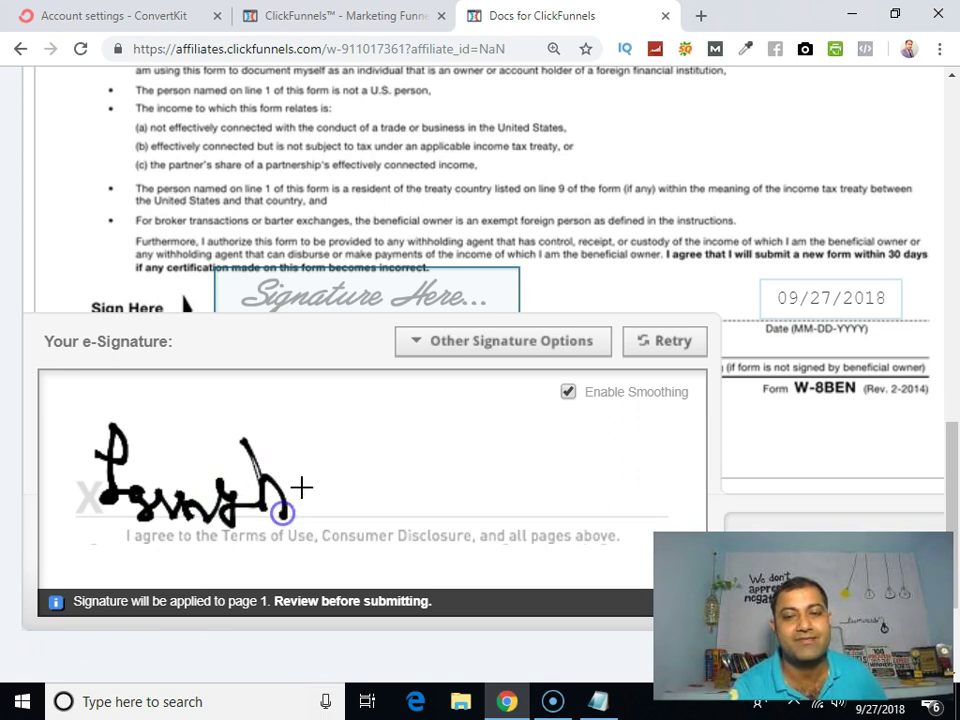
pyautogui.scroll(-2, 295, 482)
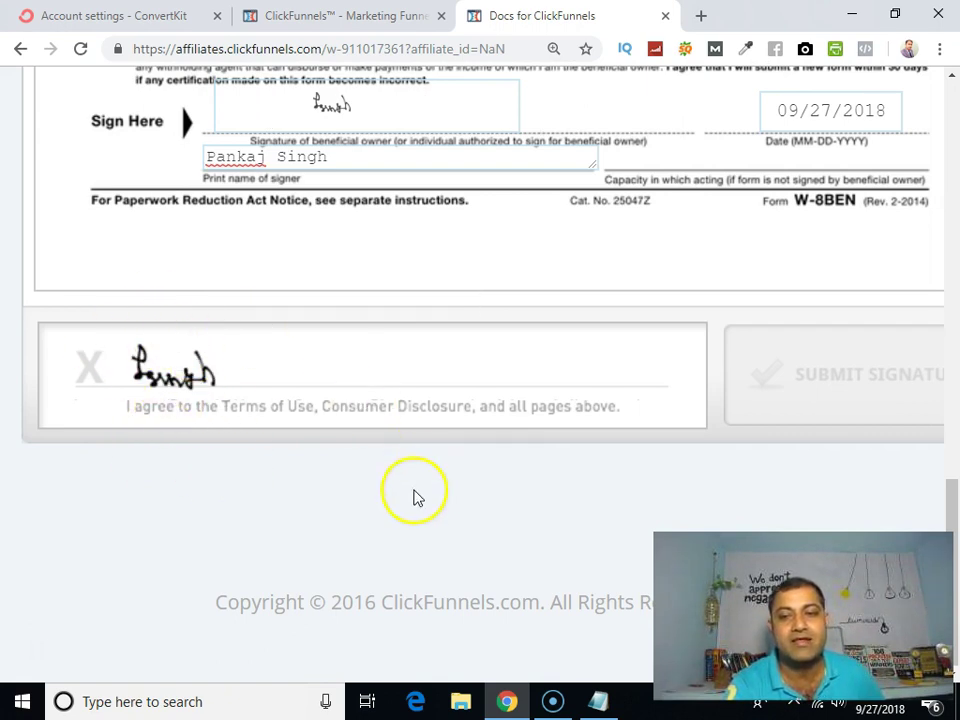
pyautogui.scroll(1, 193, 489)
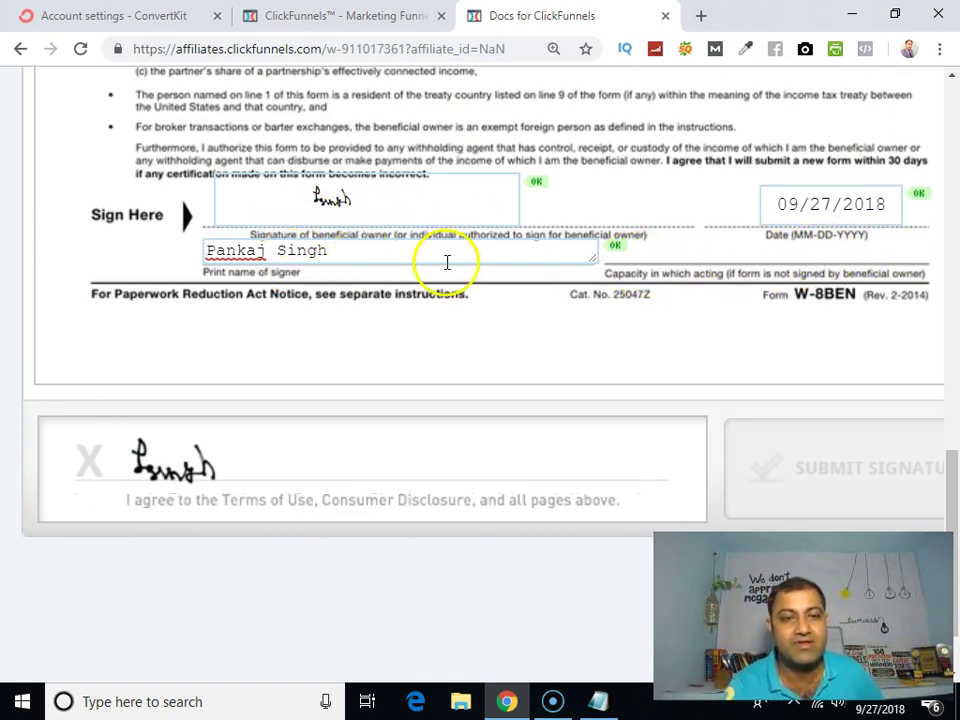
pyautogui.scroll(1, 446, 261)
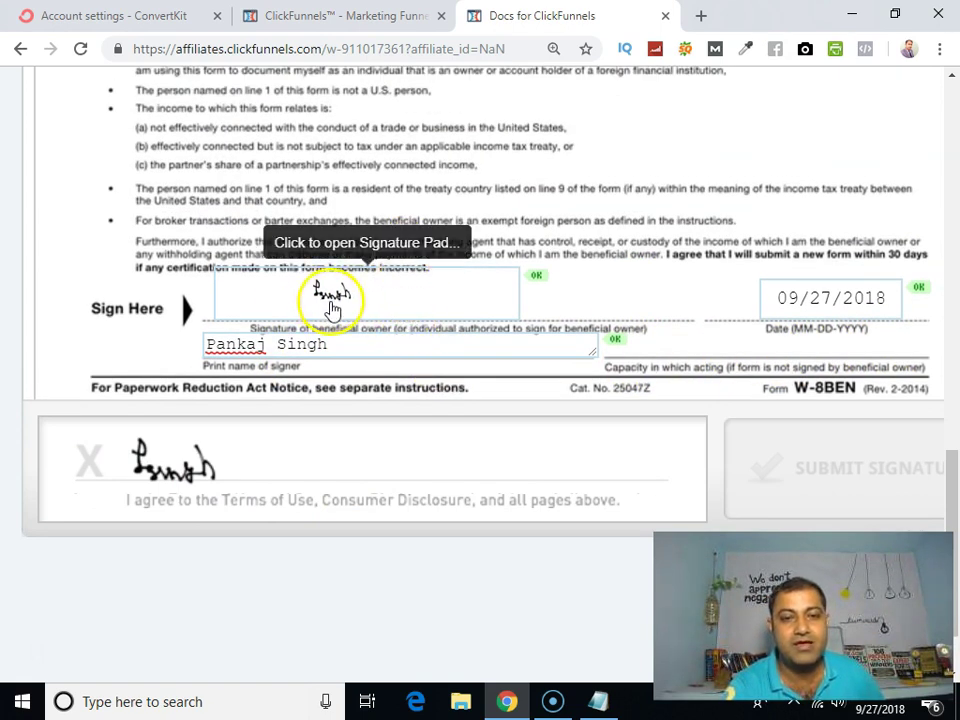
pyautogui.scroll(-1, 396, 295)
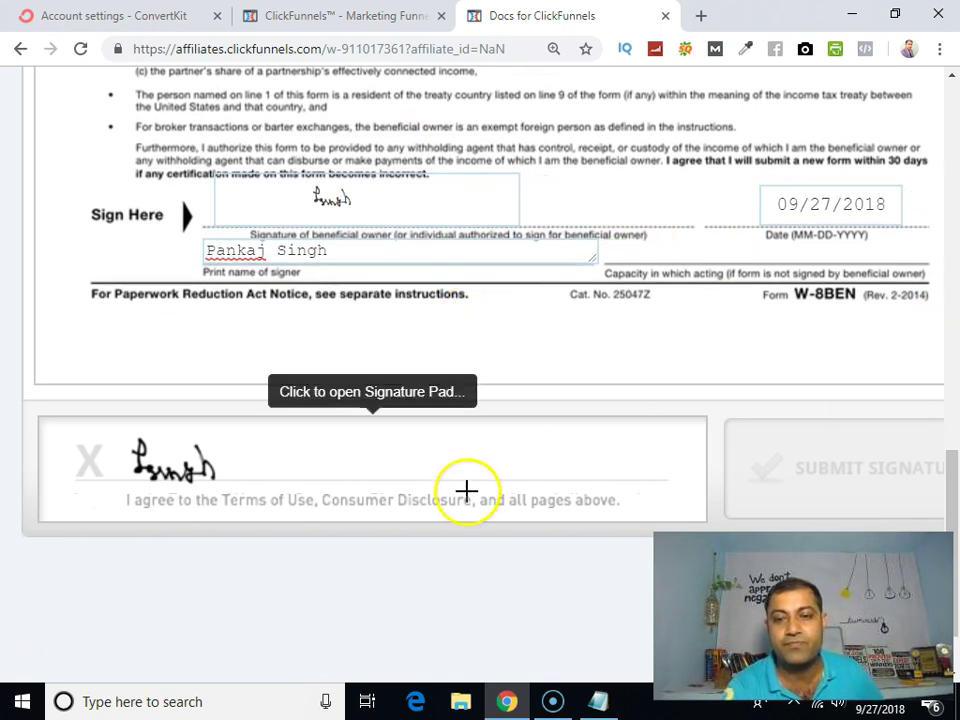
pyautogui.scroll(-1, 448, 443)
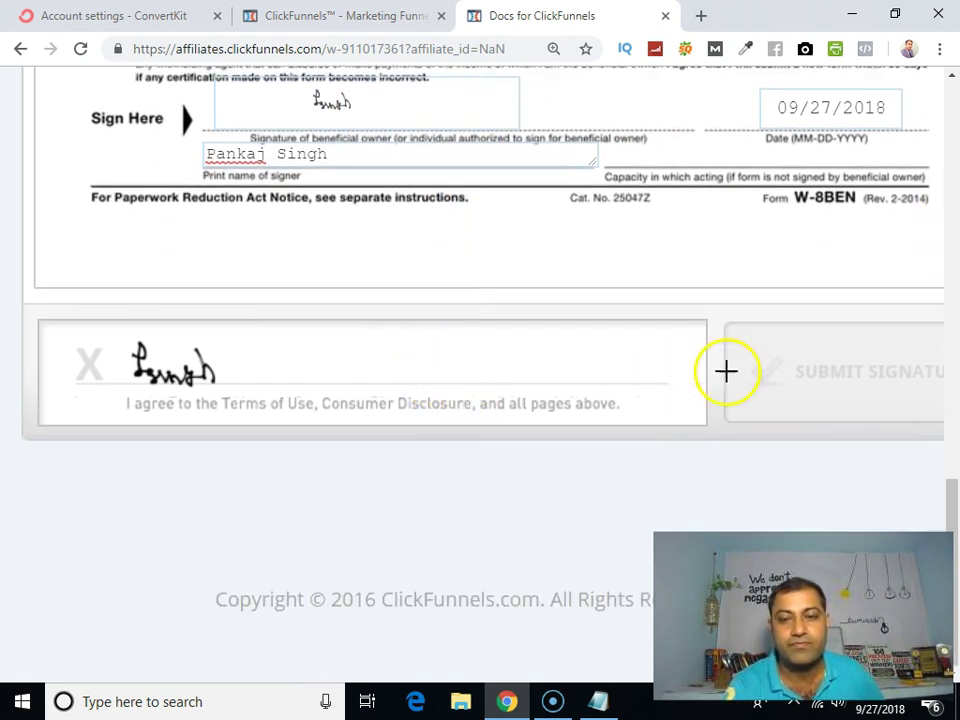
pyautogui.scroll(1, 816, 371)
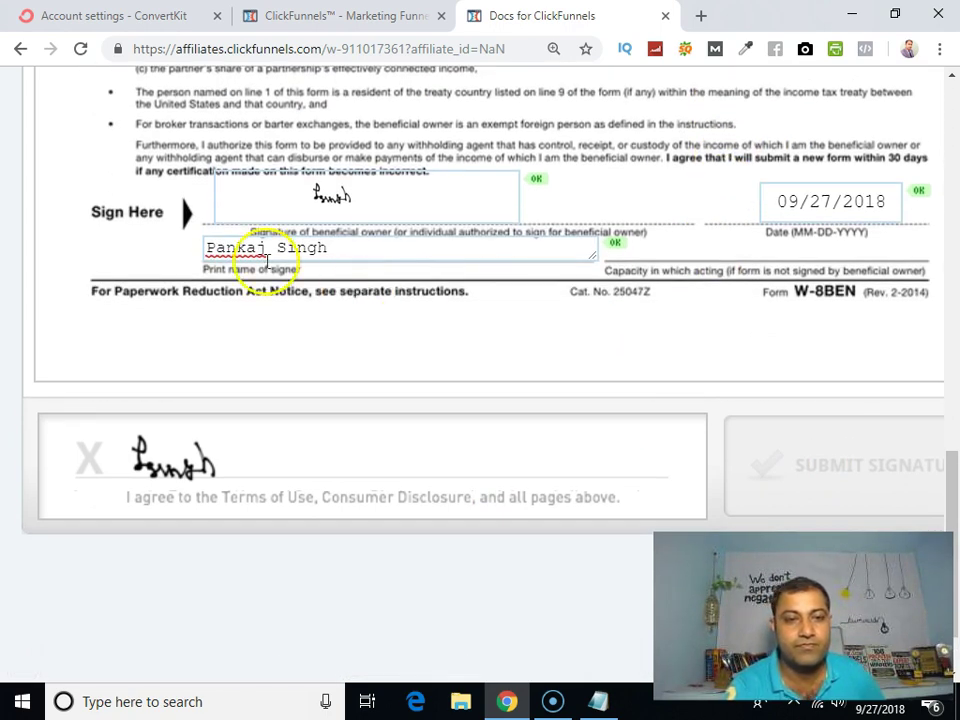
pyautogui.scroll(-1, 310, 256)
pyautogui.scroll(3, 347, 265)
pyautogui.scroll(3, 347, 265)
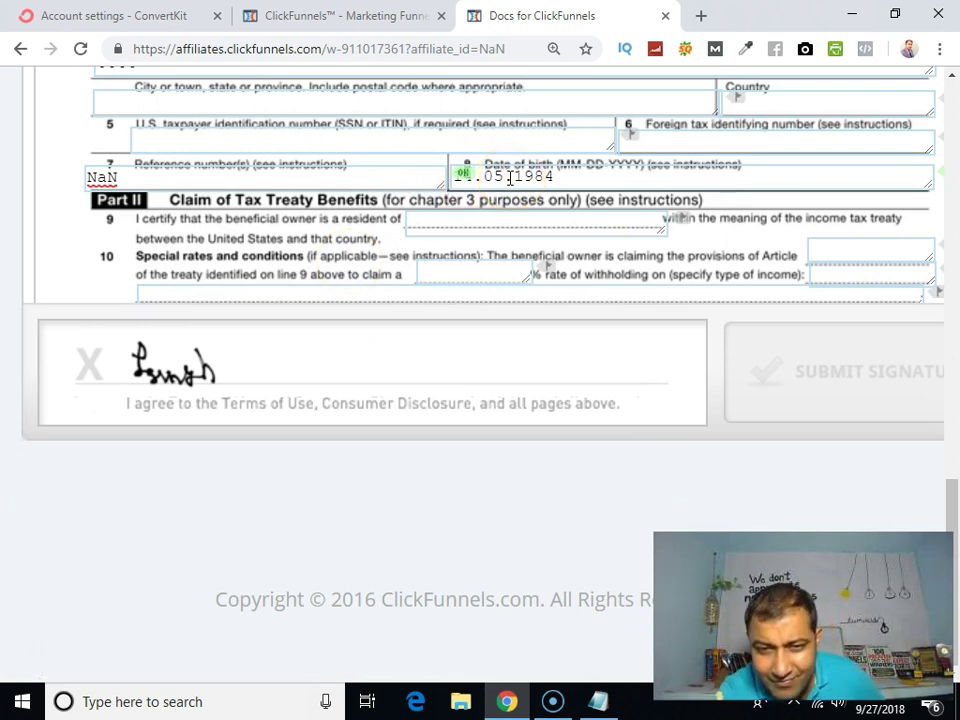
pyautogui.click(502, 177)
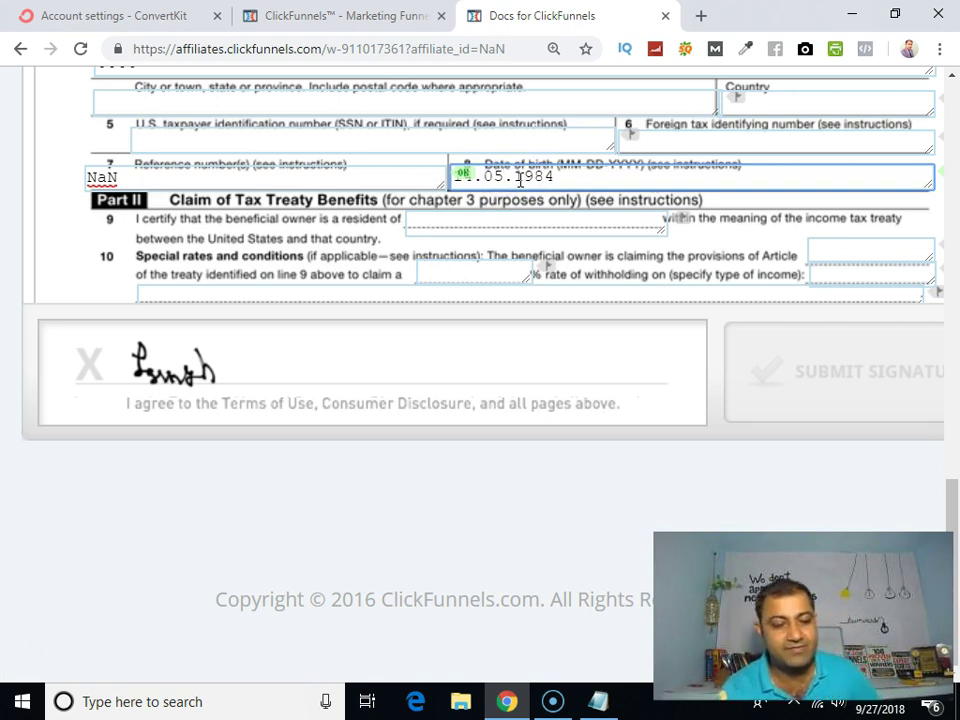
pyautogui.press('BackSpace')
pyautogui.press('BackSpace')
pyautogui.press('BackSpace')
pyautogui.press('BackSpace')
pyautogui.press('BackSpace')
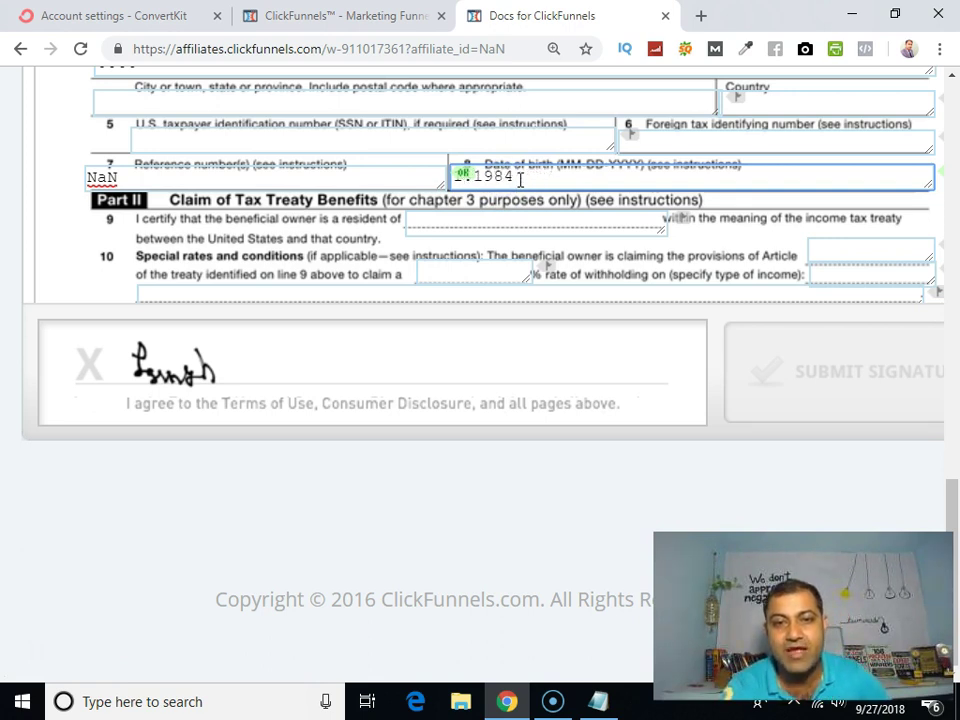
pyautogui.write('06')
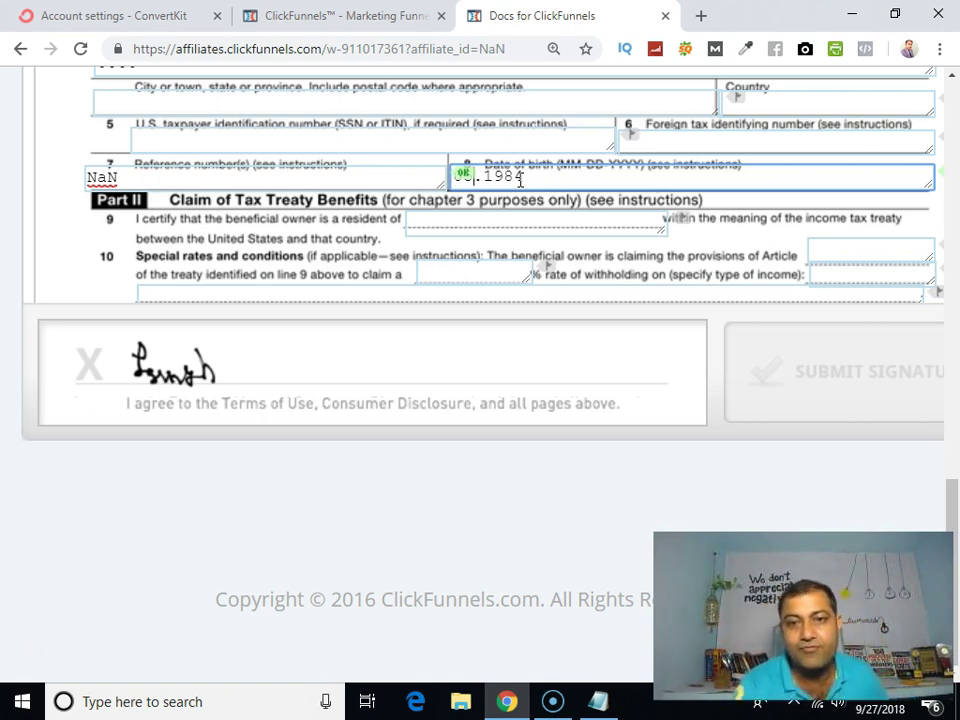
pyautogui.write('-')
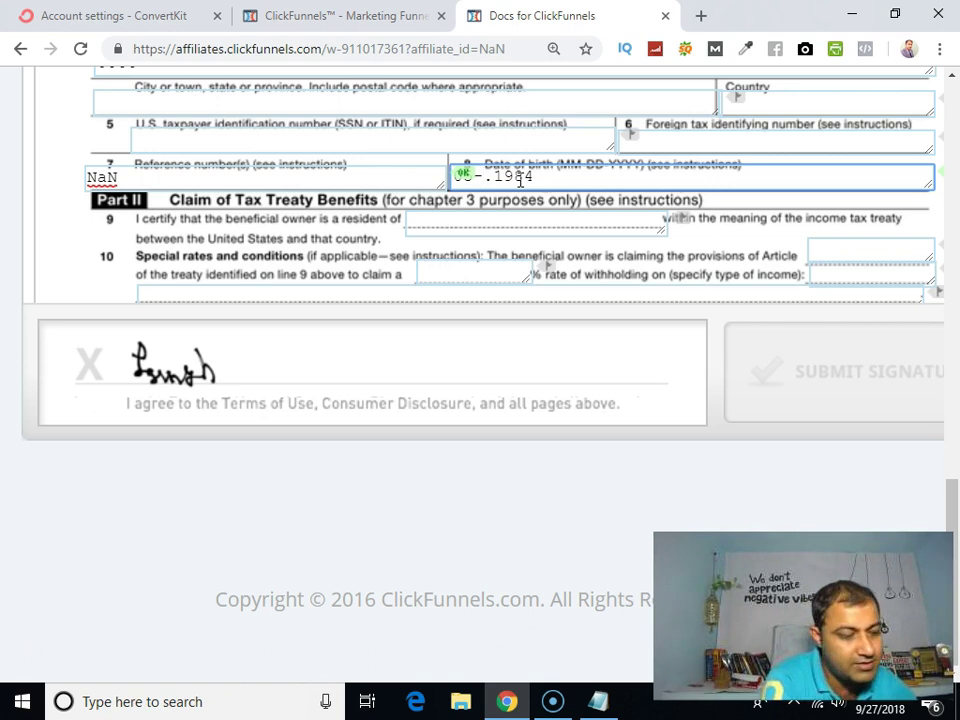
pyautogui.write('14')
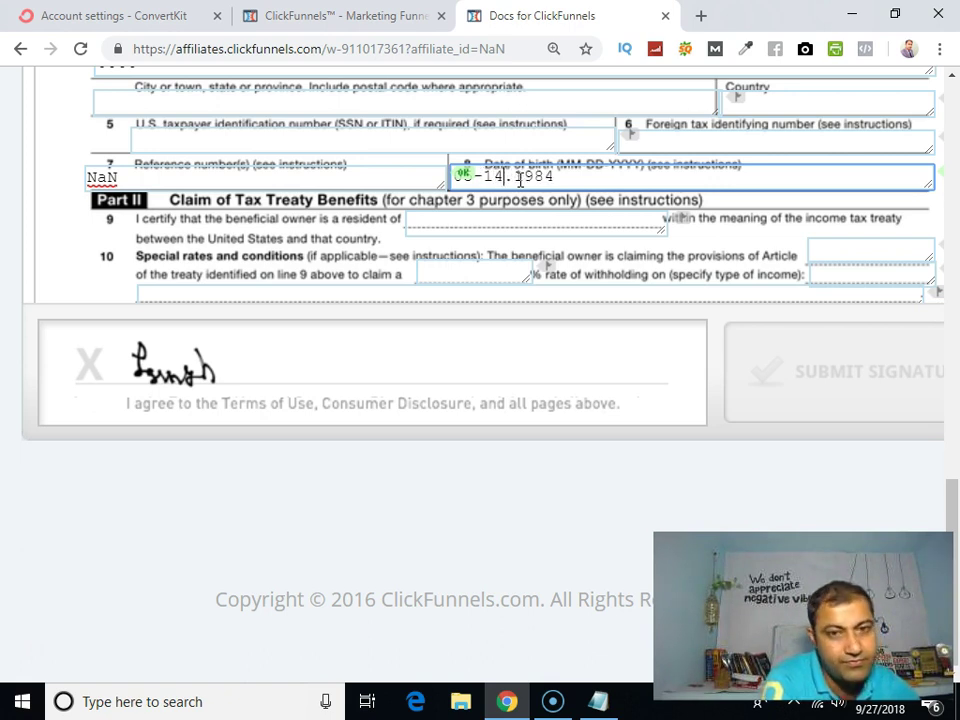
pyautogui.press('Delete')
pyautogui.write('-')
pyautogui.click(421, 168)
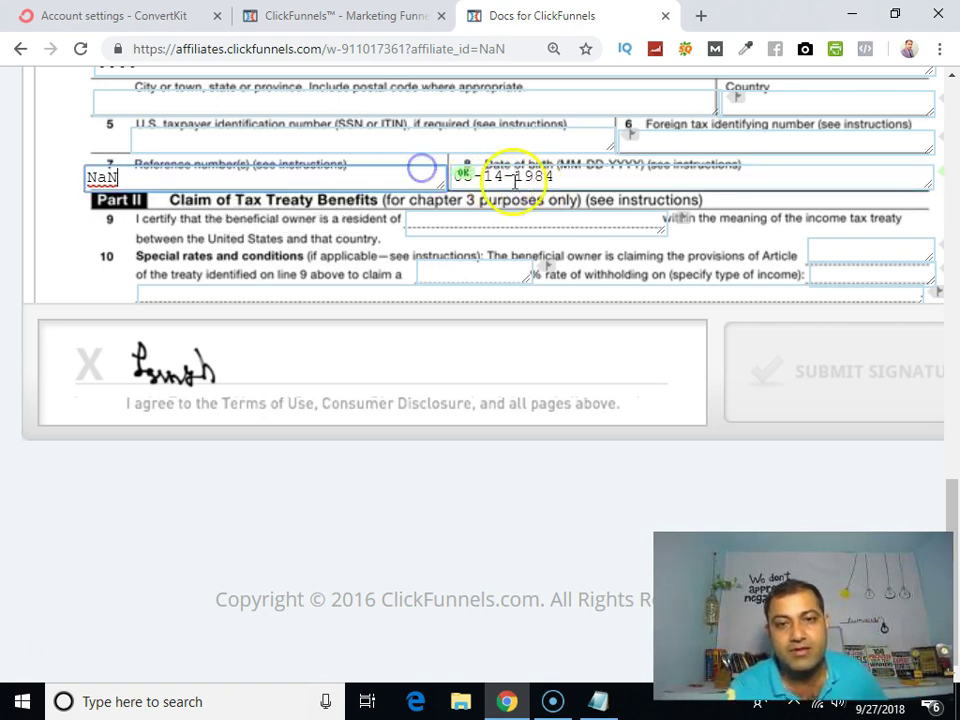
pyautogui.click(548, 176)
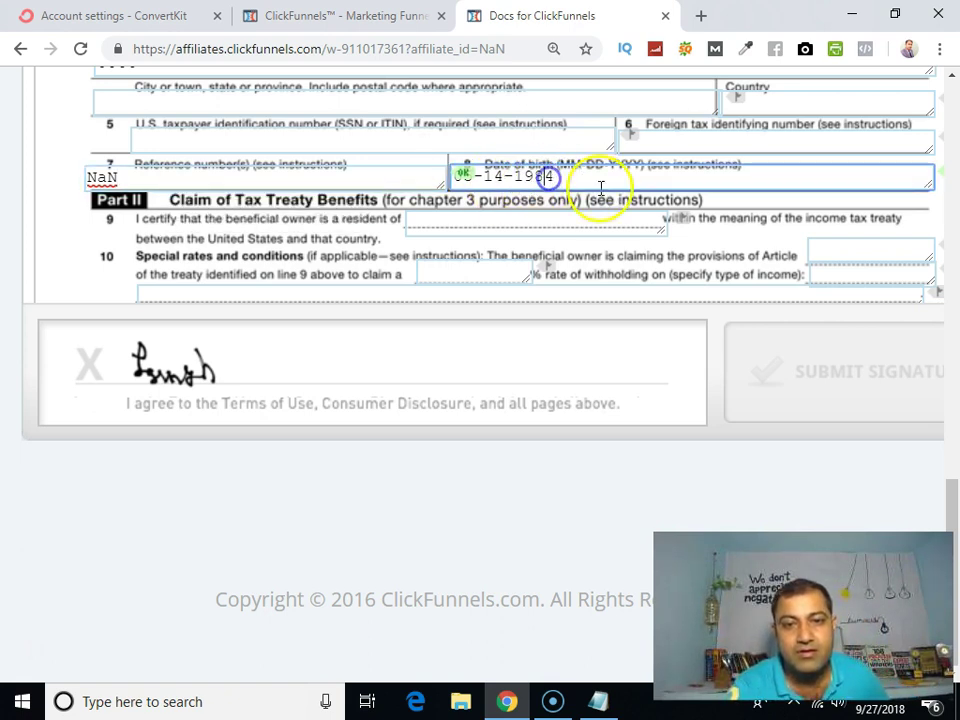
pyautogui.press('Tab')
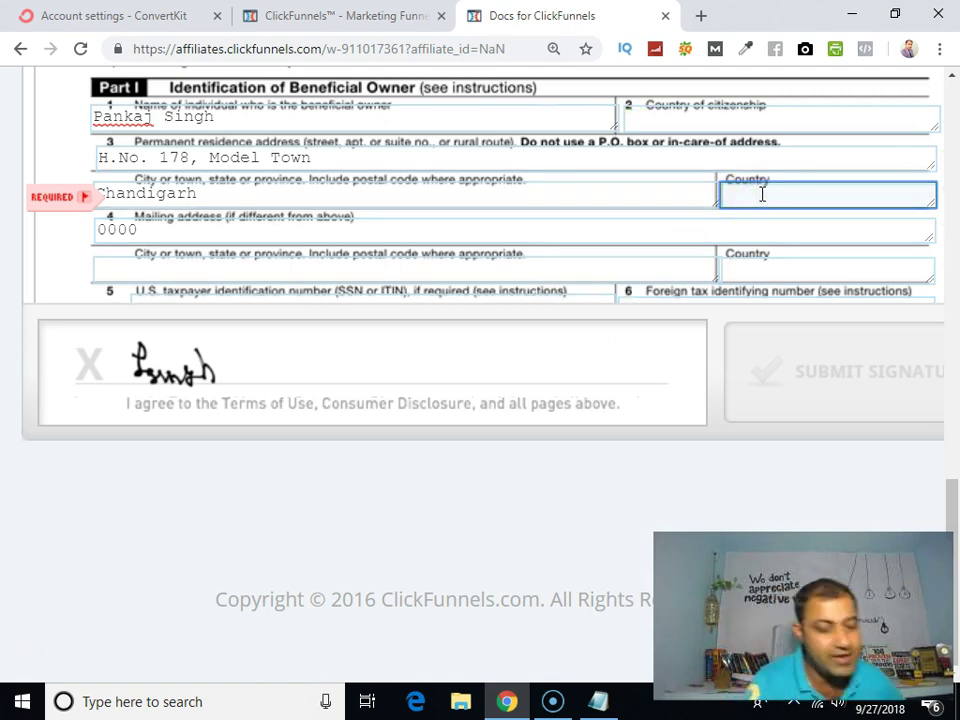
# Step: Enter India in both the Country and Country of citizenship fields
pyautogui.write('India')
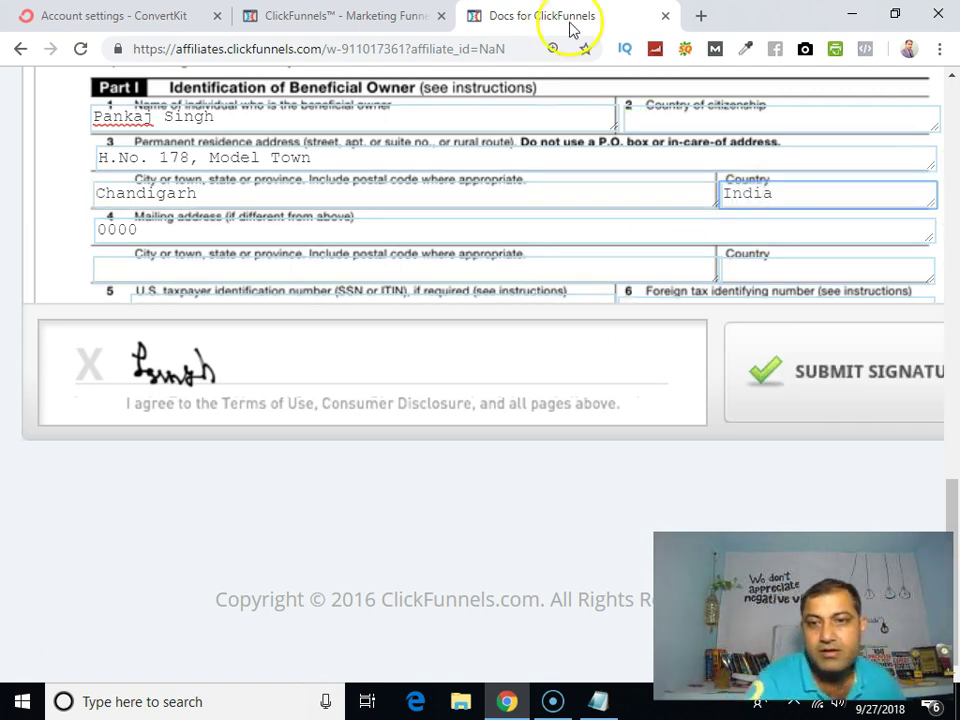
pyautogui.scroll(2, 574, 176)
pyautogui.write('a')
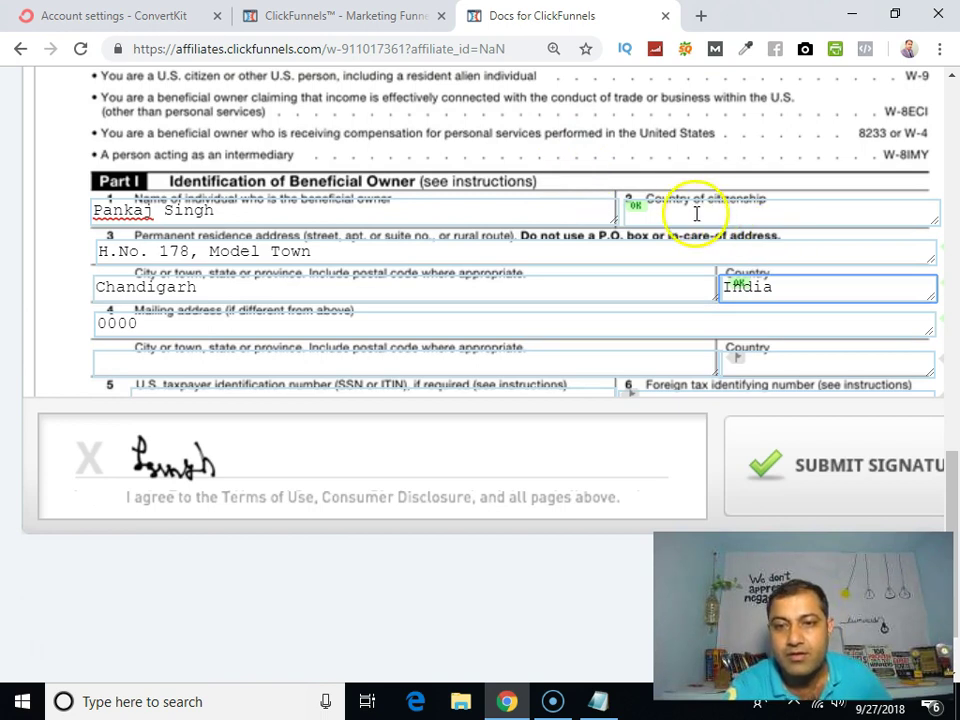
pyautogui.click(691, 213)
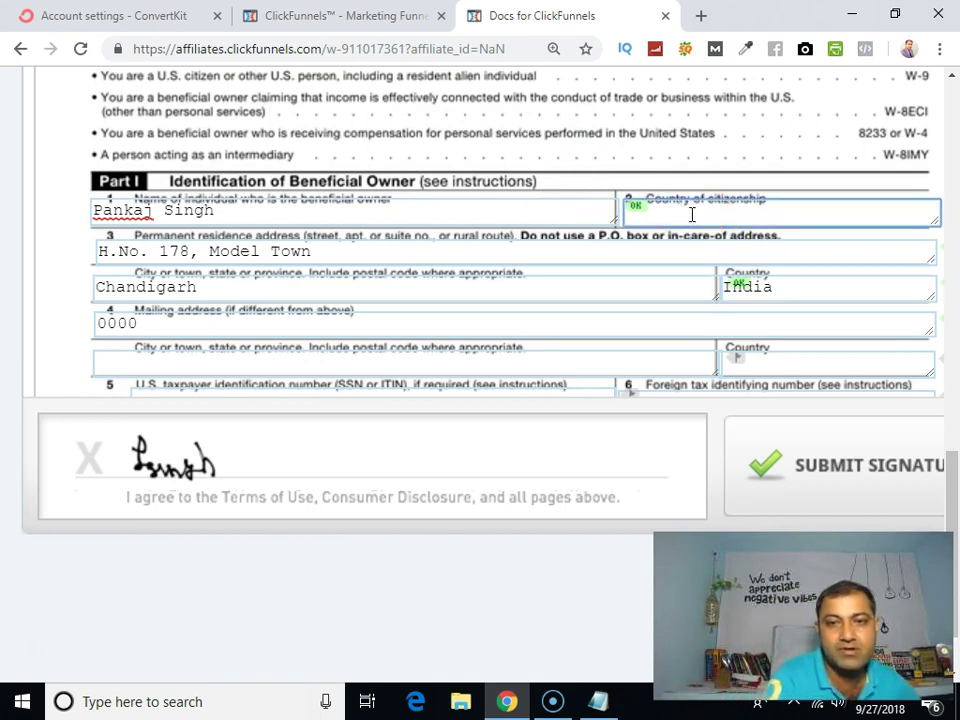
pyautogui.write('India')
pyautogui.click(598, 171)
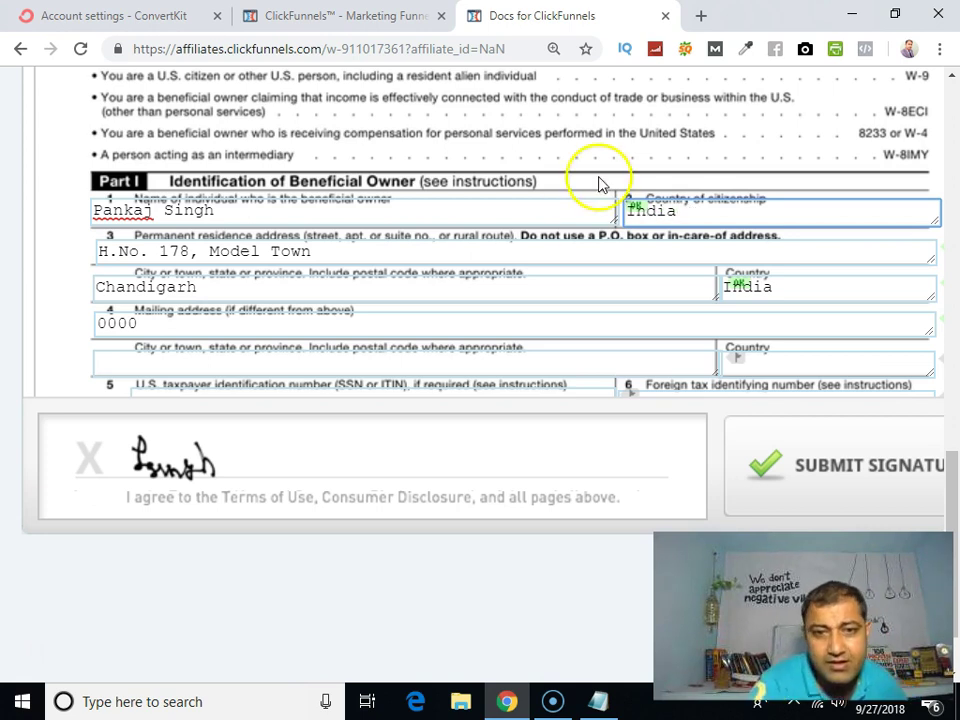
pyautogui.scroll(-5, 576, 272)
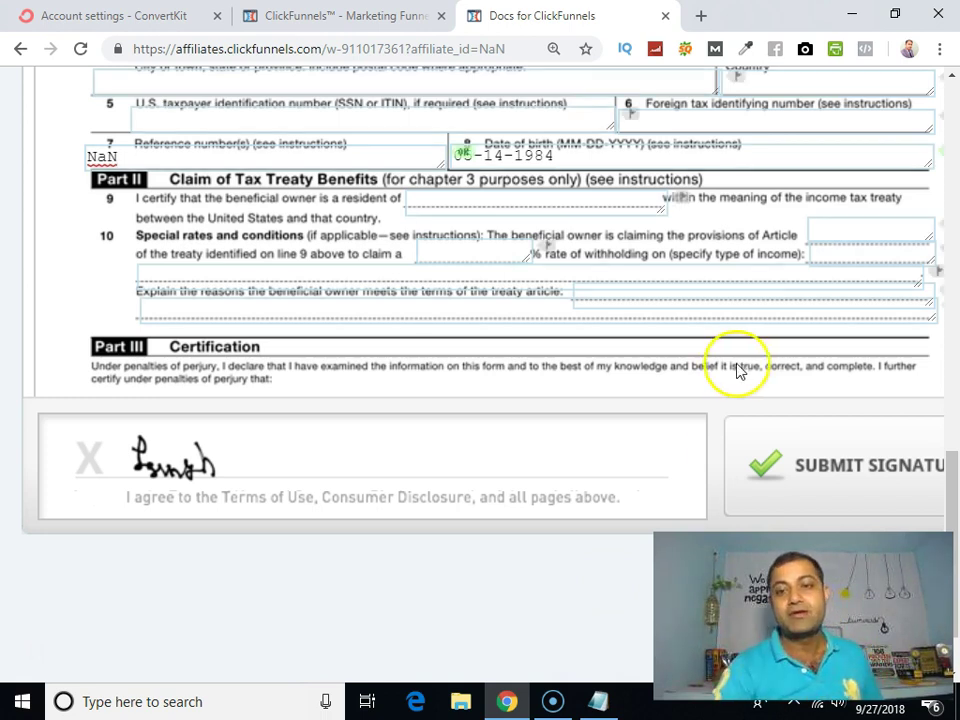
pyautogui.scroll(6, 730, 366)
pyautogui.scroll(3, 660, 207)
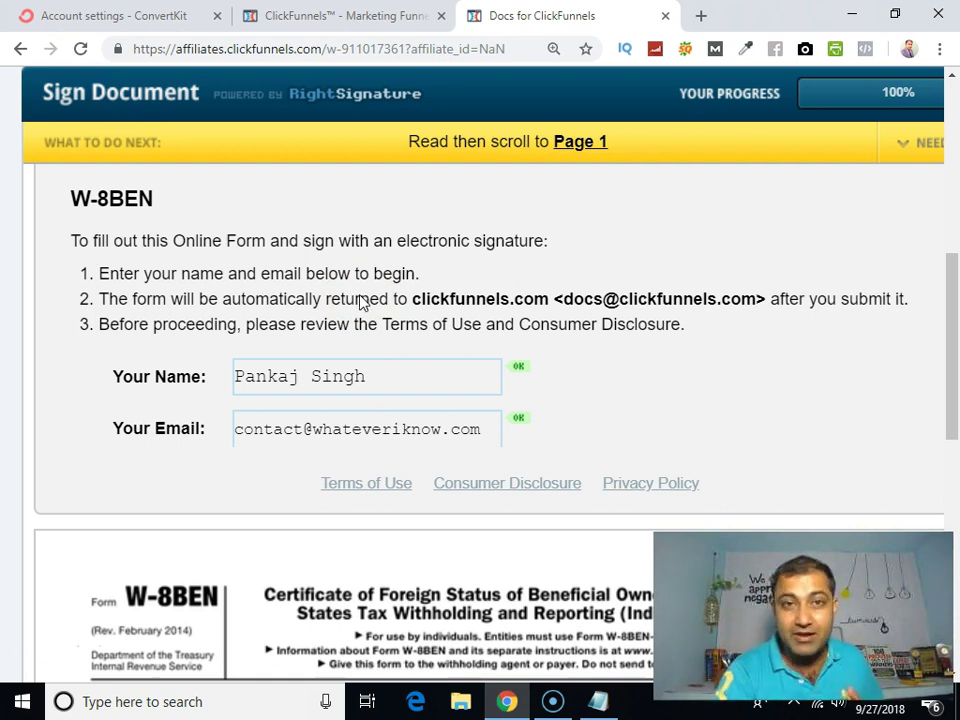
pyautogui.scroll(-4, 364, 296)
pyautogui.scroll(-6, 366, 296)
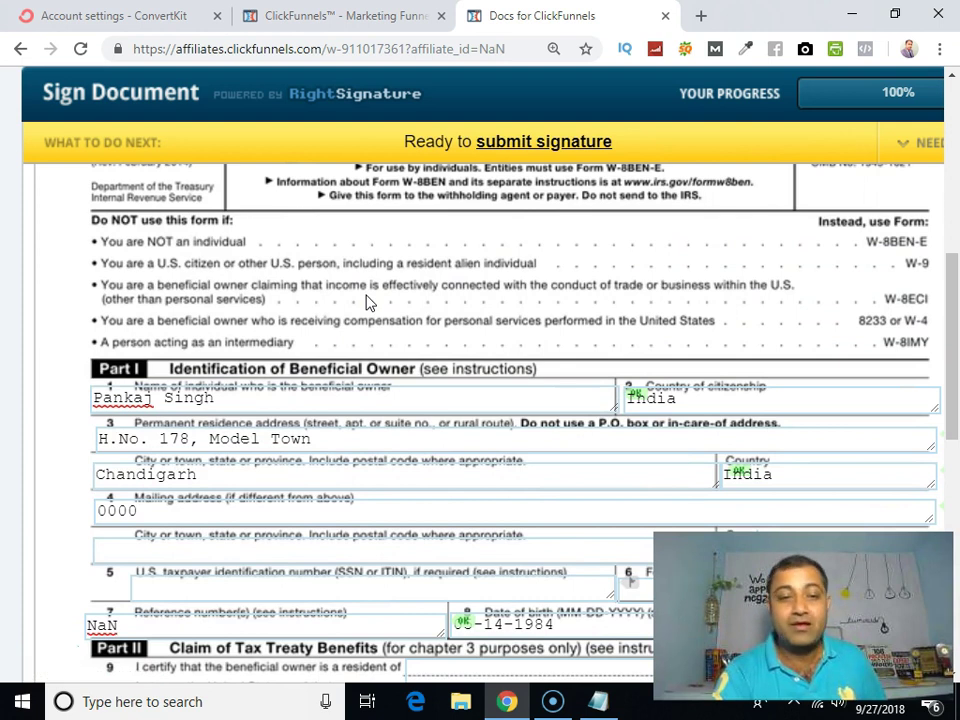
pyautogui.scroll(-5, 366, 300)
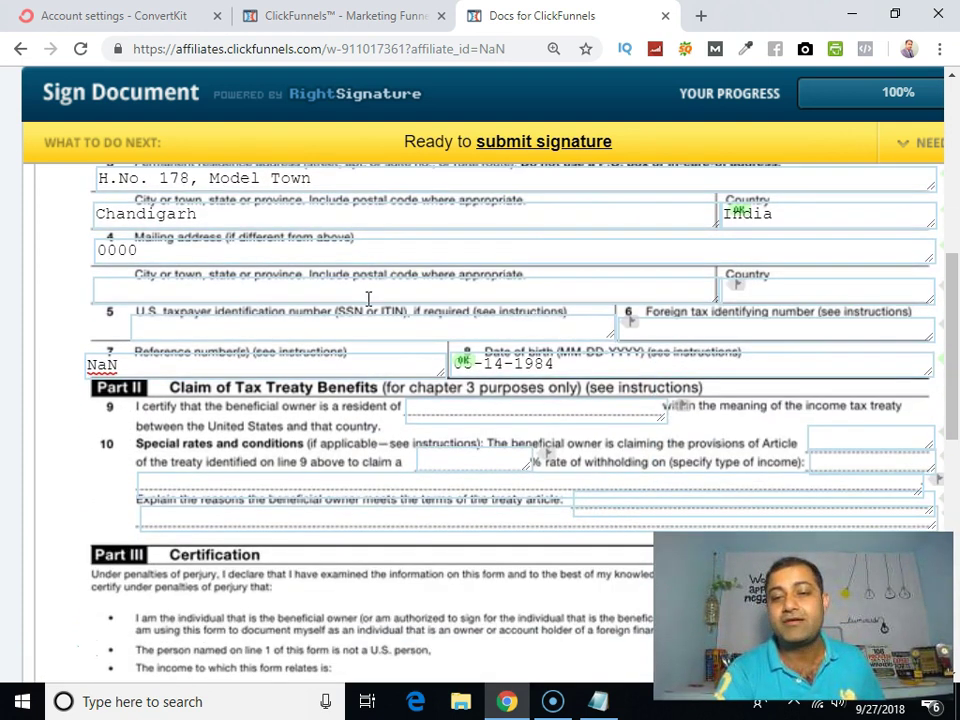
pyautogui.scroll(-6, 370, 305)
pyautogui.scroll(-10, 372, 313)
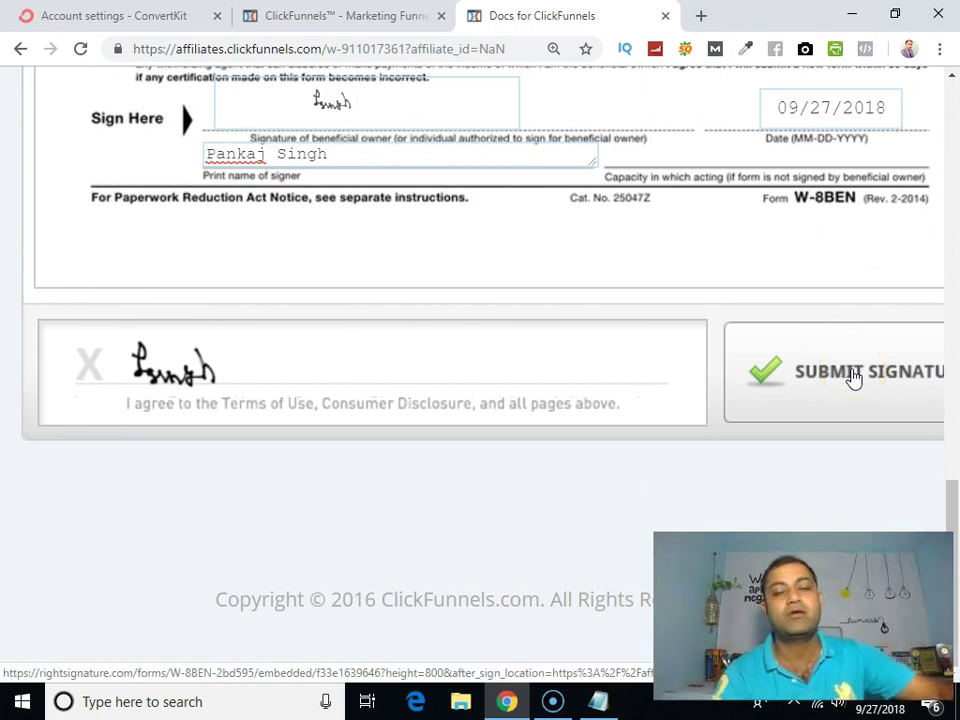
pyautogui.click(846, 376)
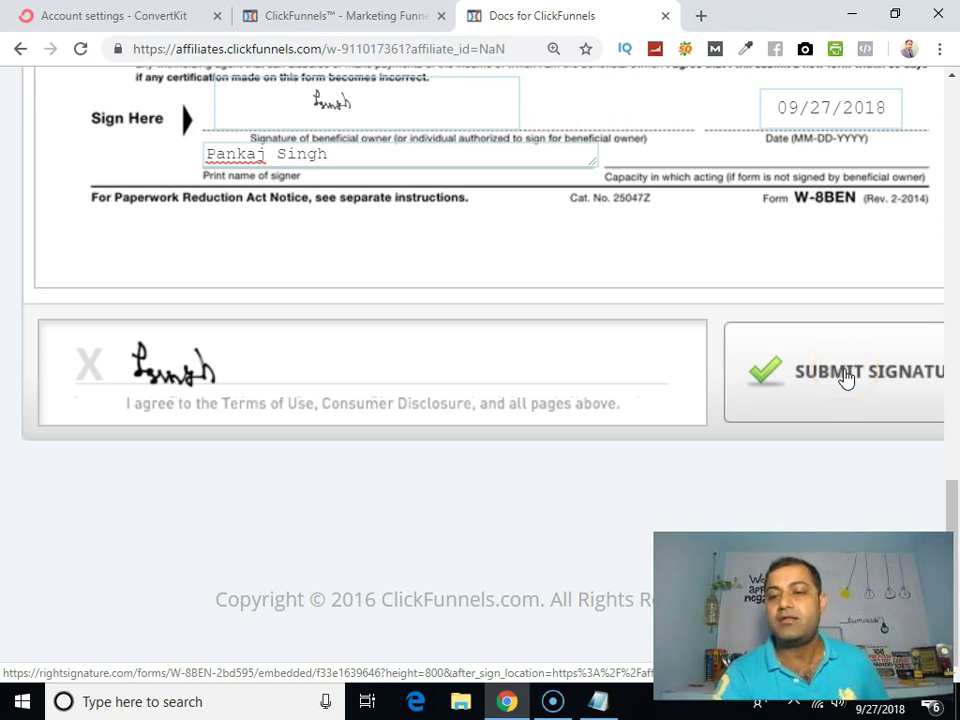
pyautogui.scroll(5, 529, 358)
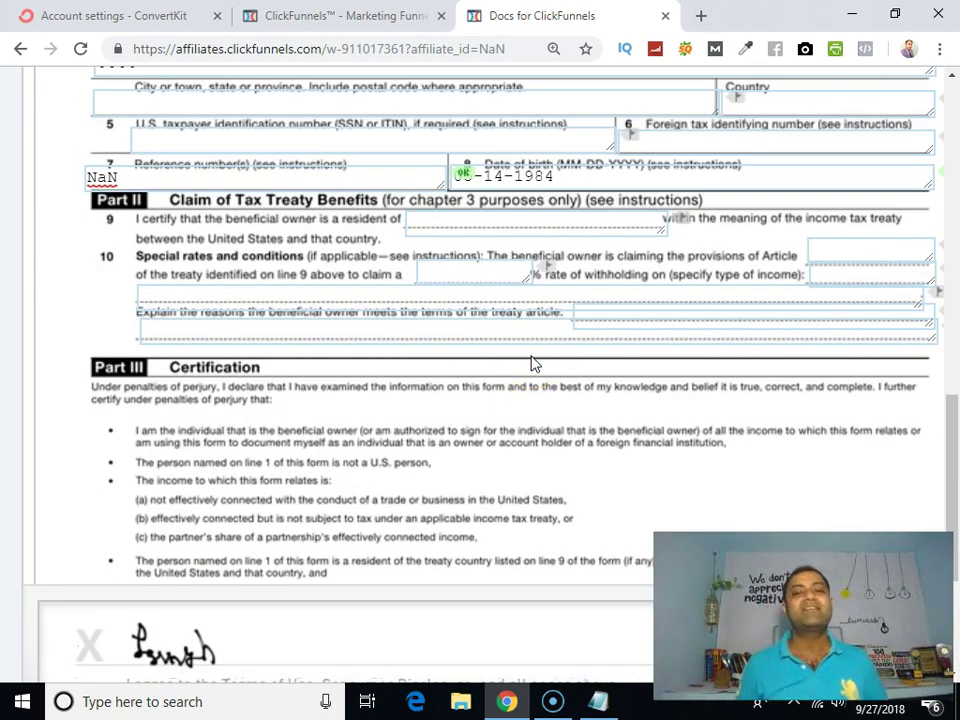